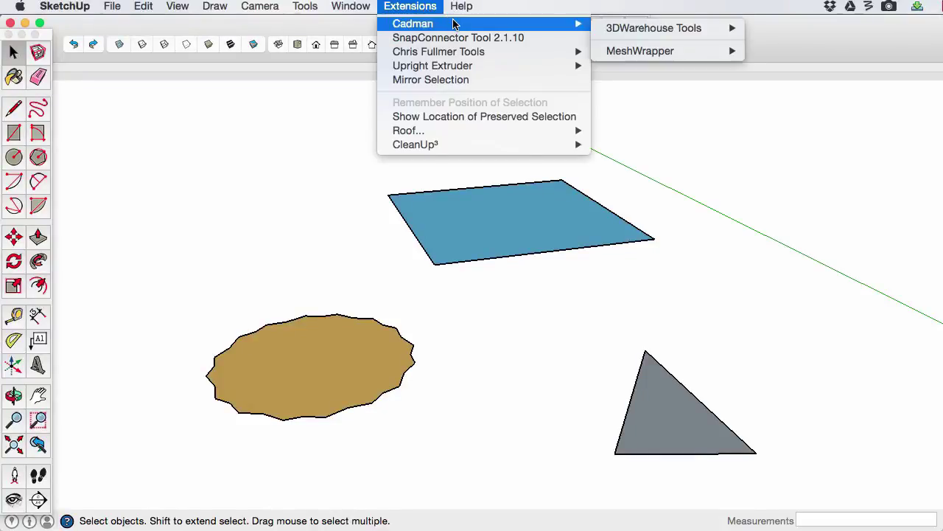
Step: Establish a MeshWrapper center line from the triangle's apex, bottom-left and bottom-right corners
mouse_move(700, 53)
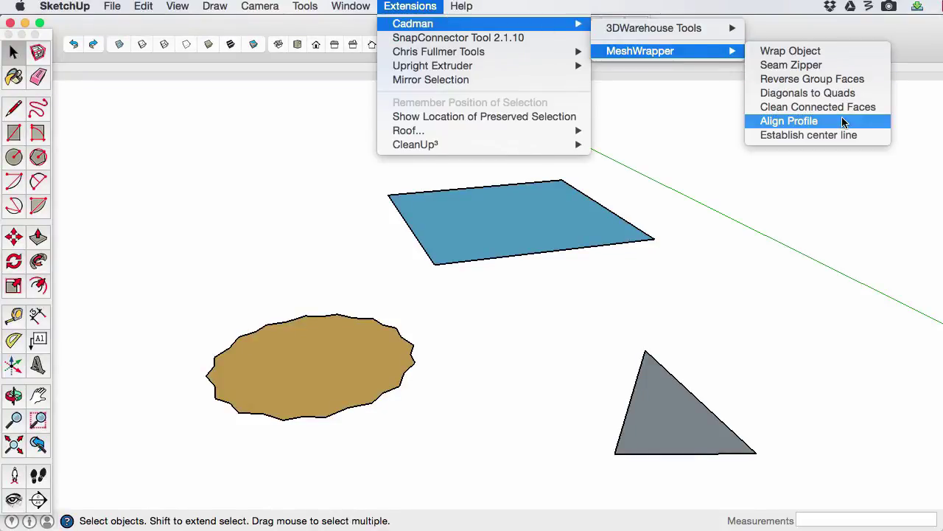
left_click(873, 139)
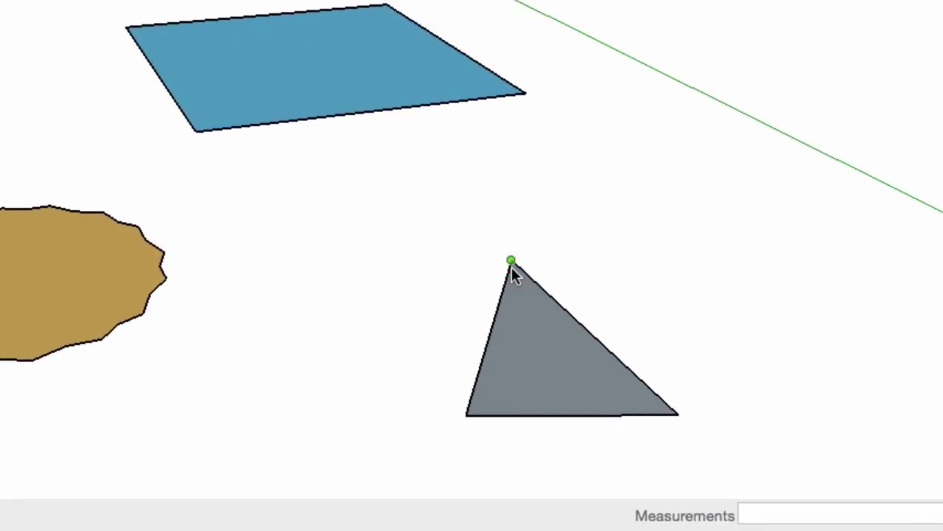
left_click(511, 262)
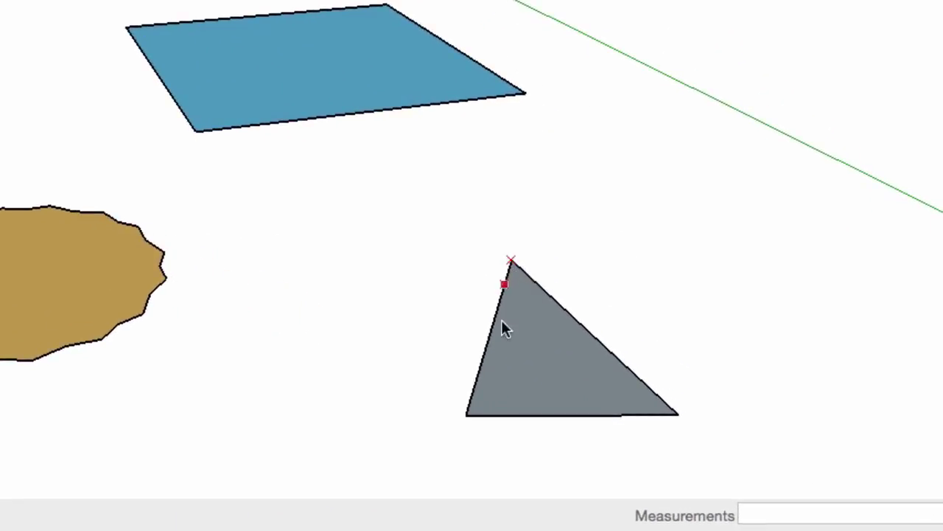
left_click(472, 409)
left_click(669, 413)
key("space")
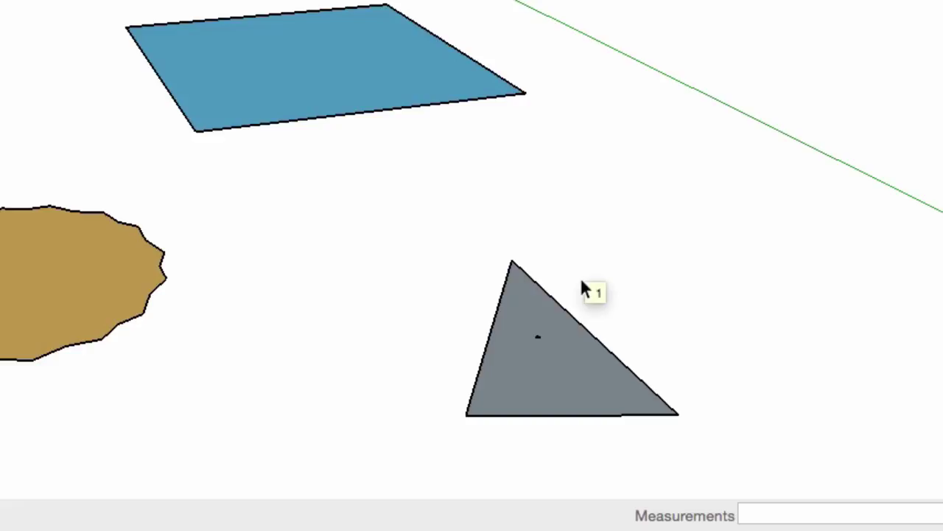
Step: Draw a vertical line upward from the triangle's center point
key("l")
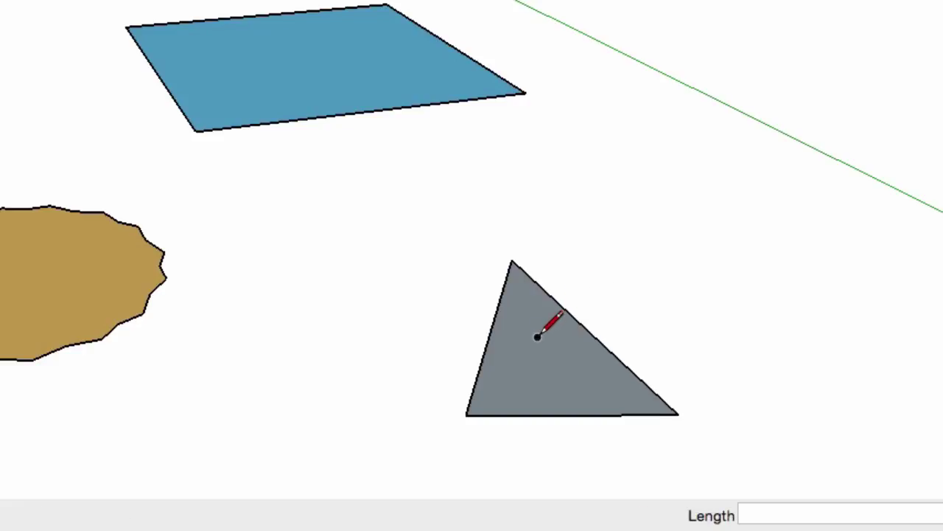
left_click(537, 337)
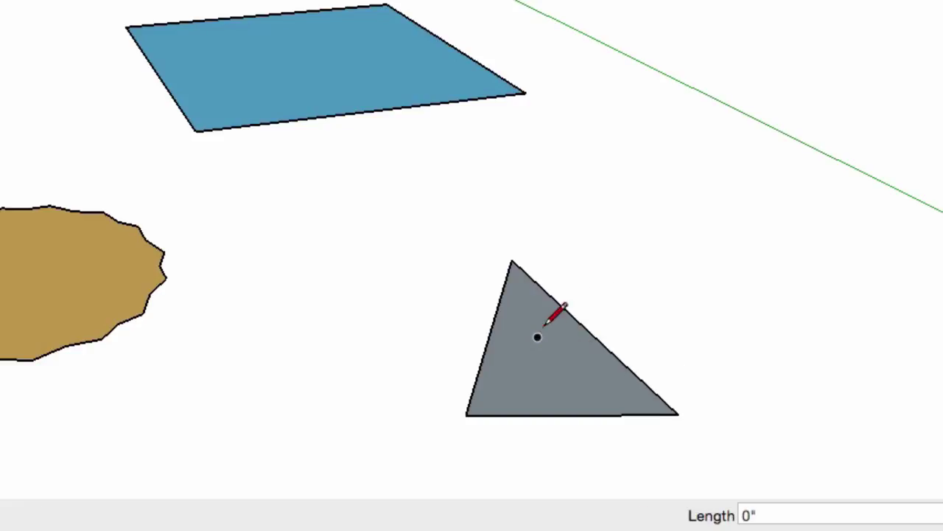
left_click(561, 162)
key("space")
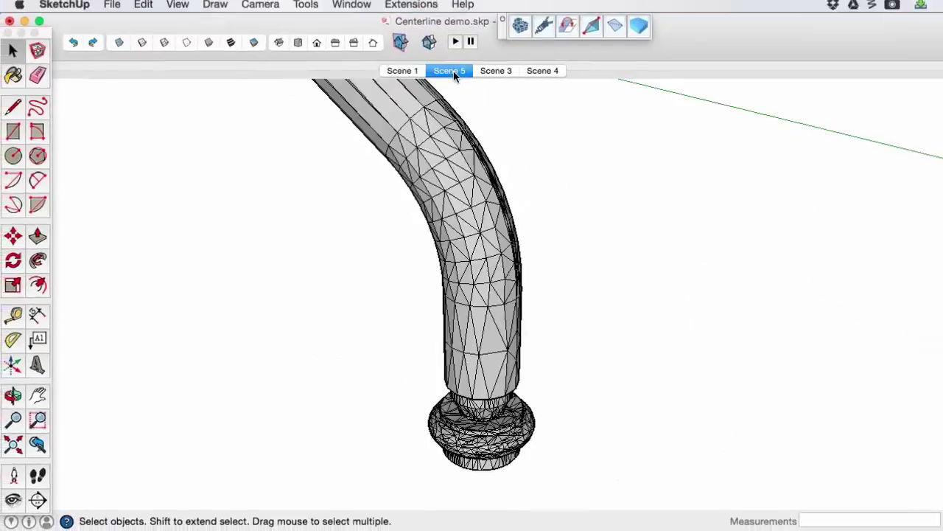
Step: Start MeshWrapper's Establish center line and pick points around the chair leg's base
left_click(424, 9)
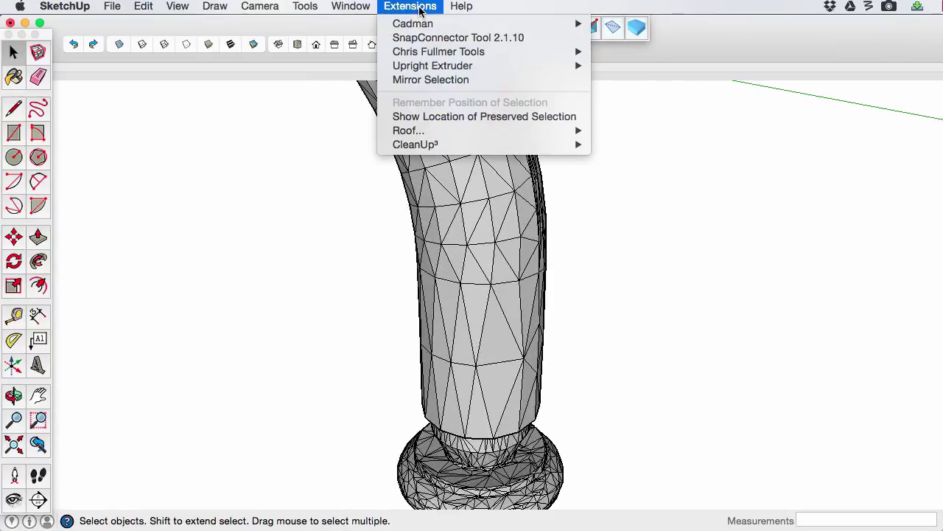
mouse_move(427, 24)
mouse_move(685, 51)
left_click(804, 133)
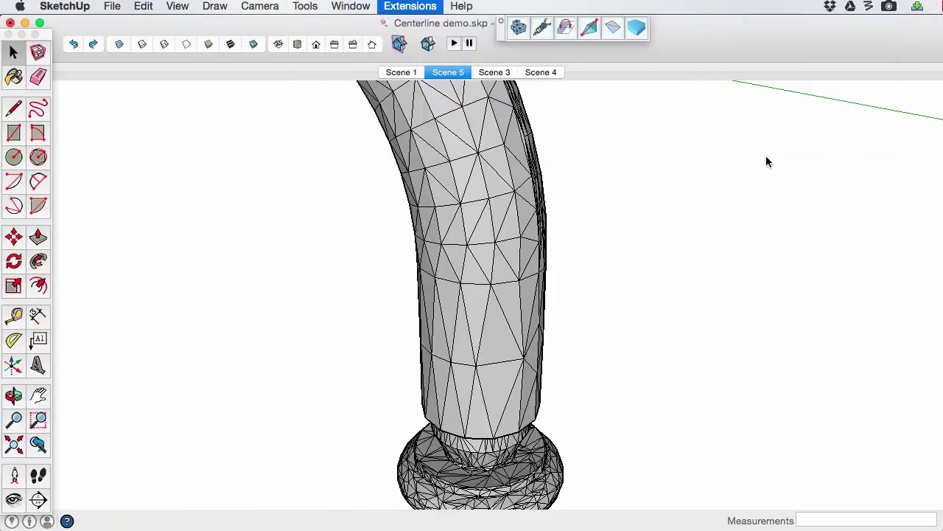
left_click(440, 430)
left_click(490, 440)
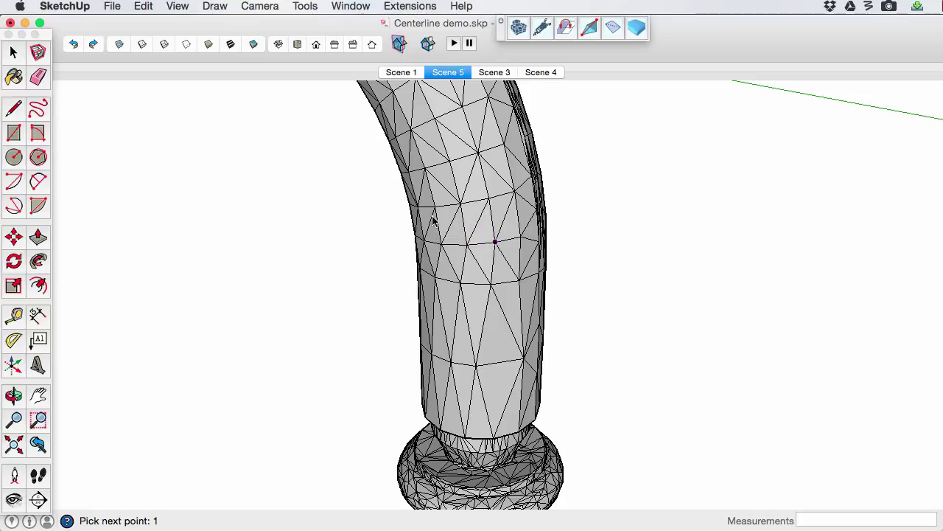
Step: Turn on X-ray and pick point sets around the lower leg to extend the centerline
left_click(118, 44)
left_click(435, 207)
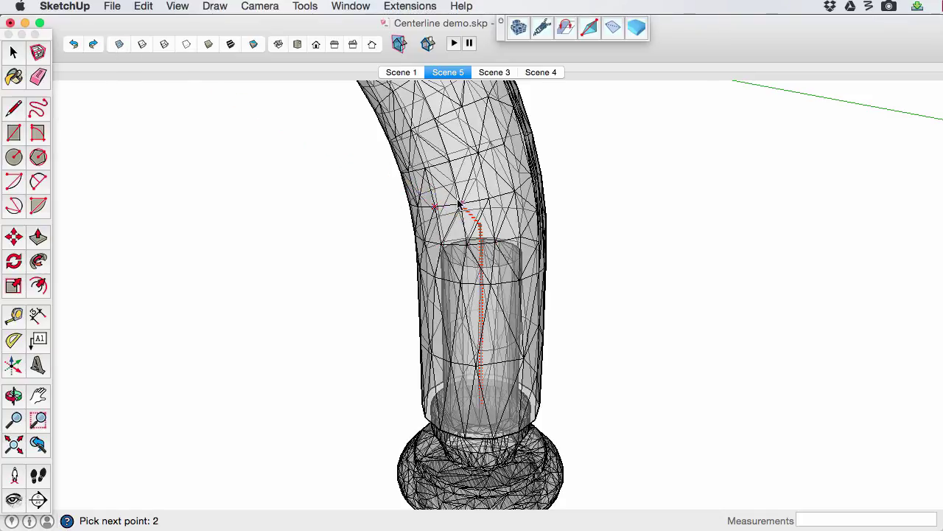
left_click(459, 204)
left_click(447, 154)
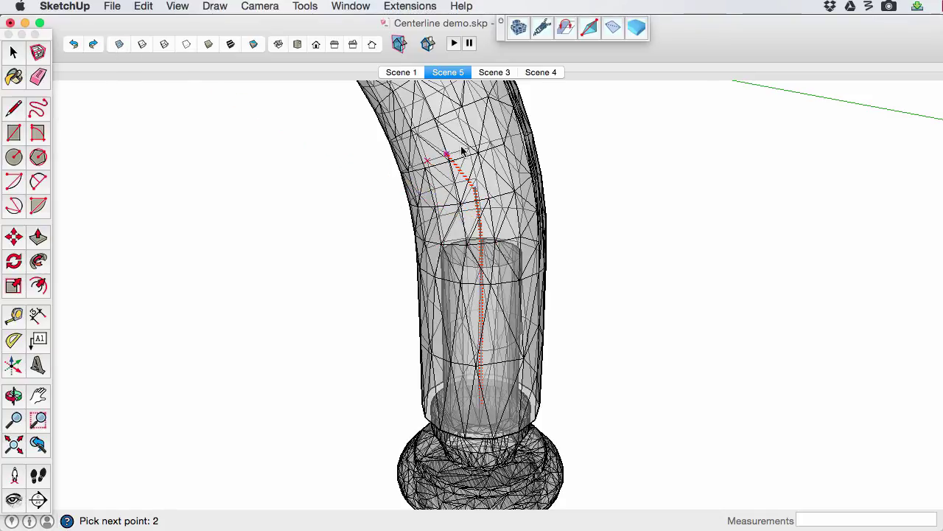
left_click(468, 150)
left_click(436, 117)
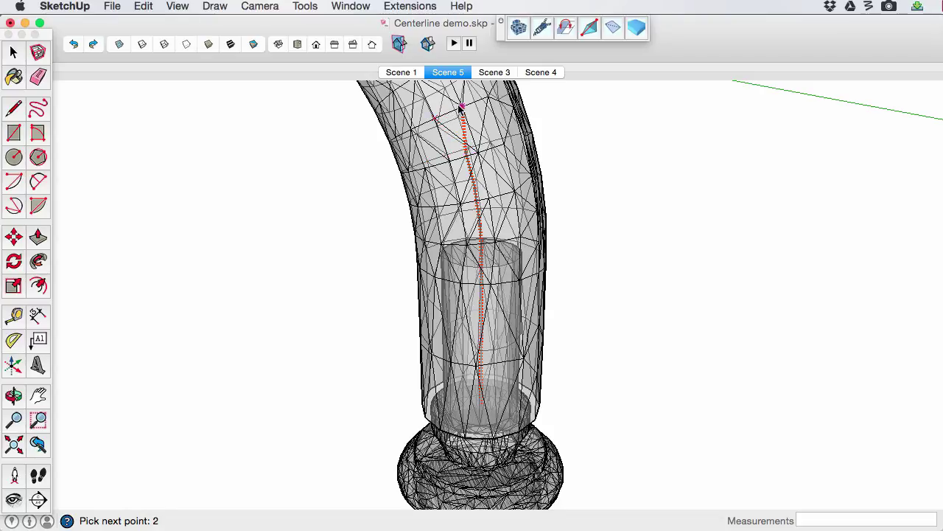
Step: Continue the centerline through the leg's bend with point sets up to its top
middle_click_drag(411, 131, 488, 273)
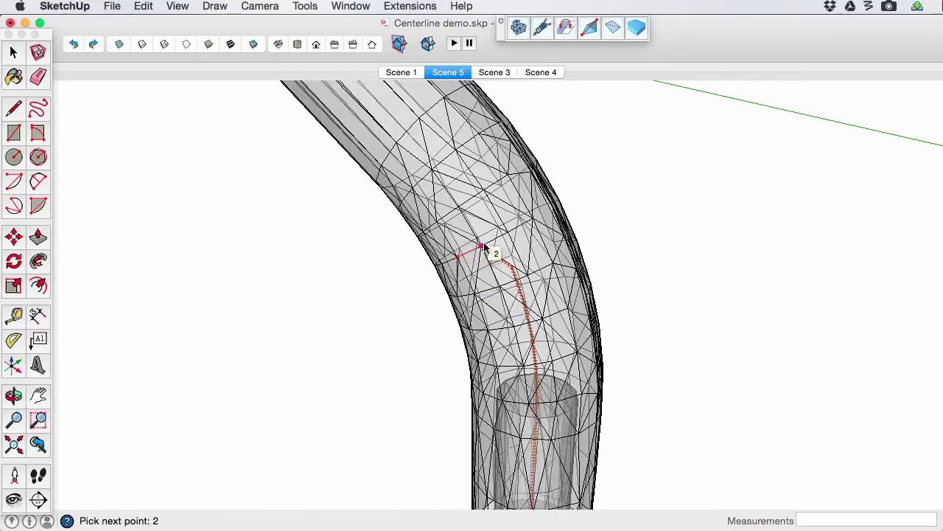
left_click(491, 235)
left_click(472, 202)
left_click(480, 194)
left_click(426, 177)
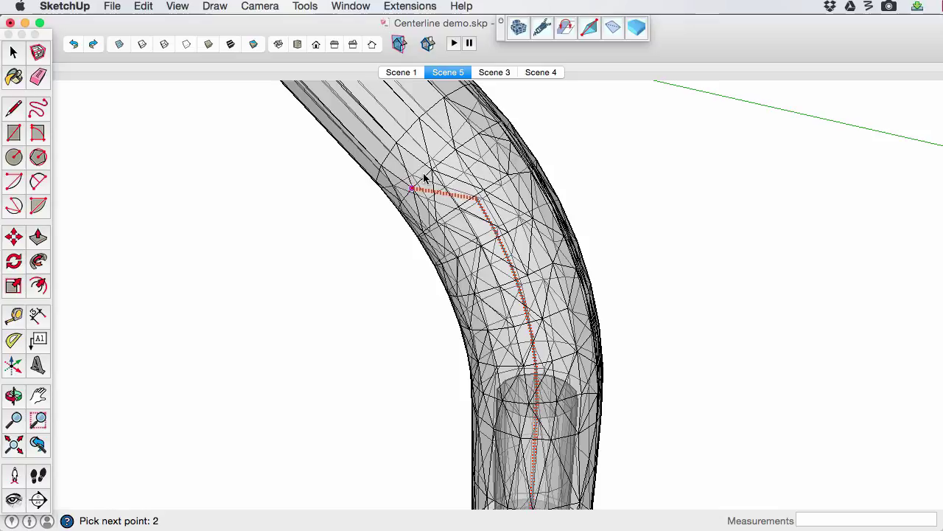
left_click(438, 164)
left_click(450, 152)
left_click(431, 129)
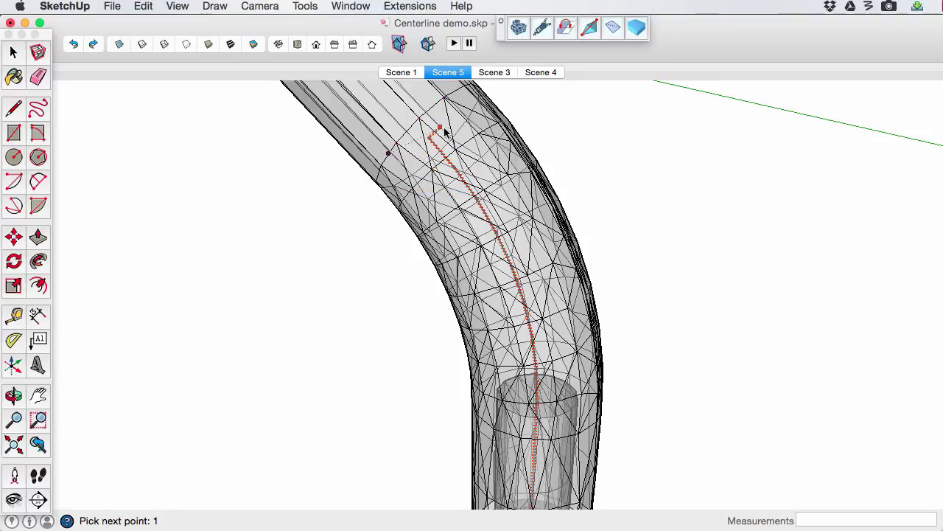
Step: Inspect the straight upper part and cut end of the tube, then turn X-ray off
middle_click_drag(435, 131, 467, 201)
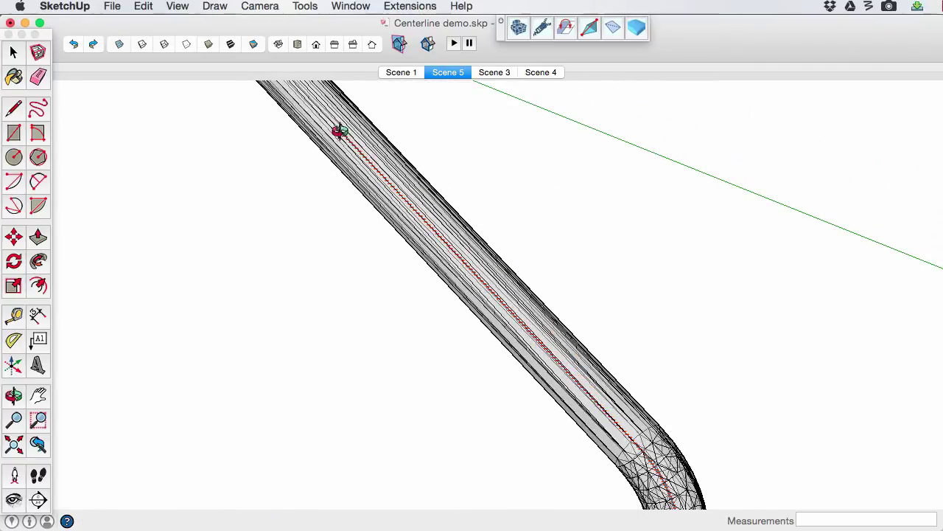
middle_click_drag(337, 131, 587, 444)
scroll(448, 295, "up", 3)
mouse_move(449, 294)
middle_mouse_down()
mouse_move(406, 312)
mouse_move(489, 316)
mouse_move(316, 268)
middle_mouse_up()
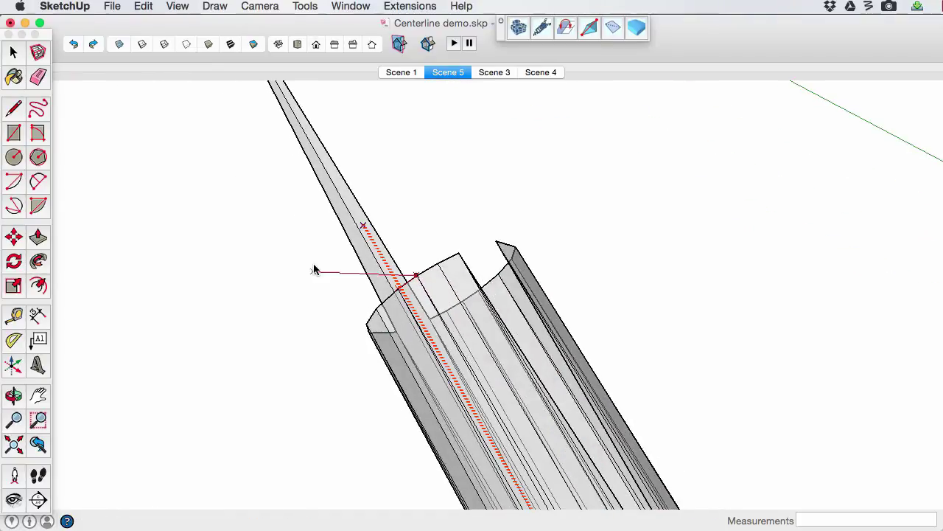
left_click(120, 44)
Step: Cancel the centerline preview, open the tube group, and zoom extents to inspect the centerline
middle_click_drag(268, 144, 278, 307)
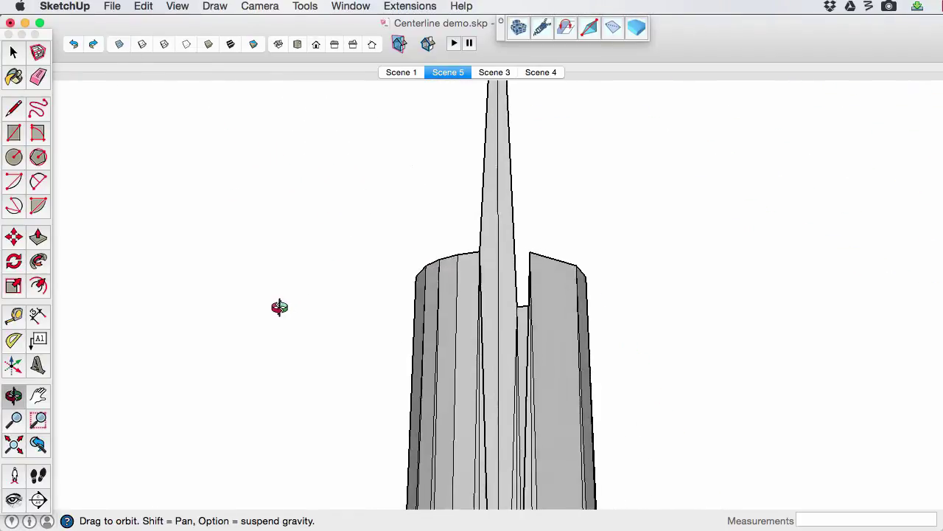
key("Escape")
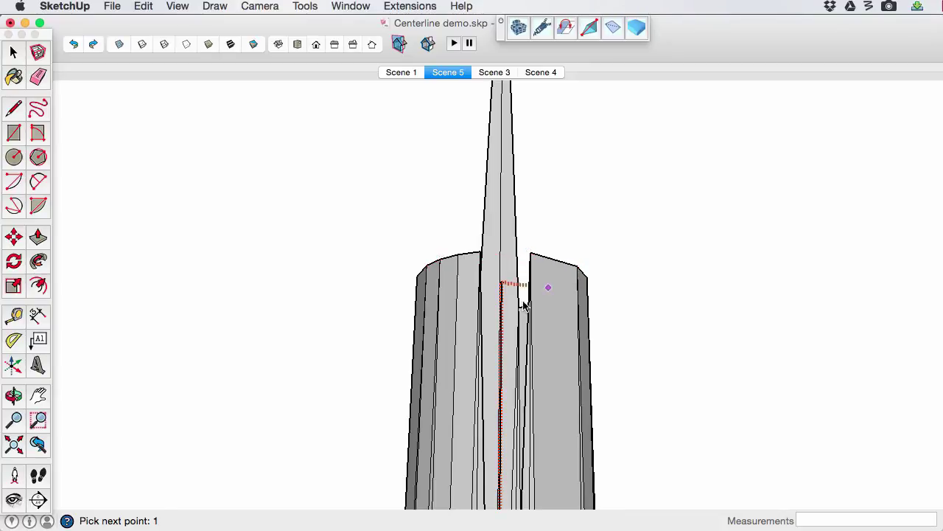
mouse_move(523, 305)
middle_mouse_down()
mouse_move(501, 312)
mouse_move(510, 313)
middle_mouse_up()
key("space")
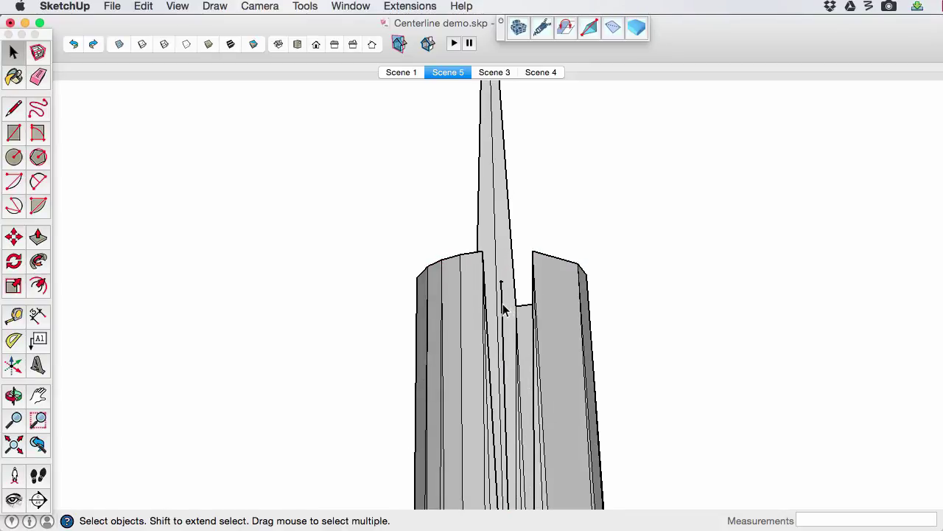
double_click(503, 310)
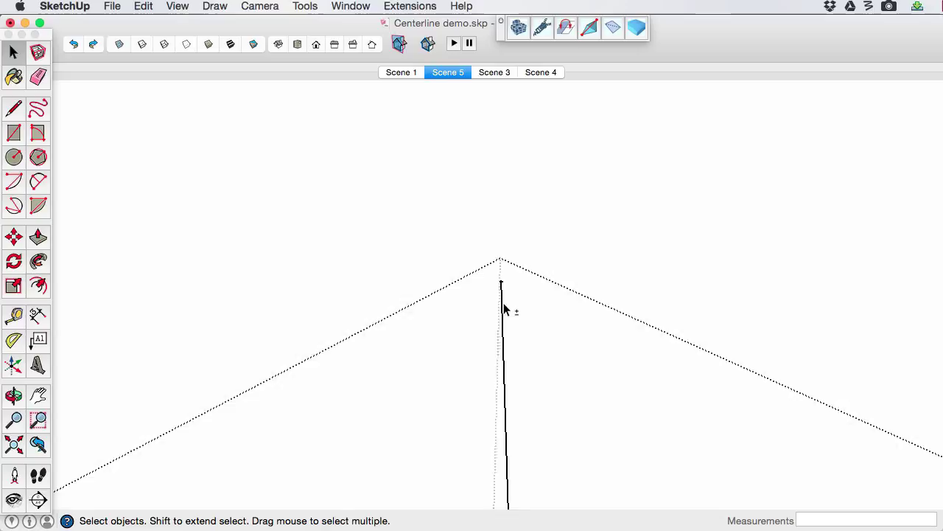
key("shift+z")
middle_click_drag(451, 392, 513, 243)
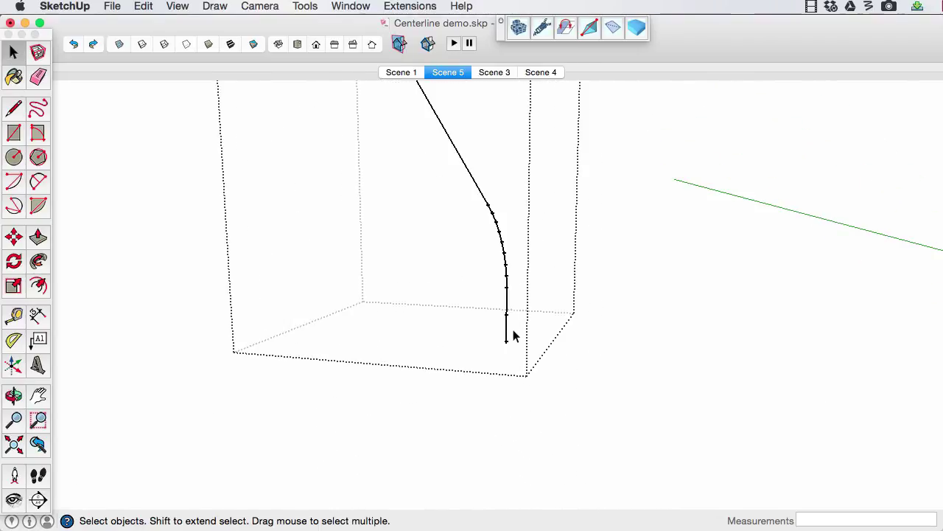
scroll(508, 335, "up", 5)
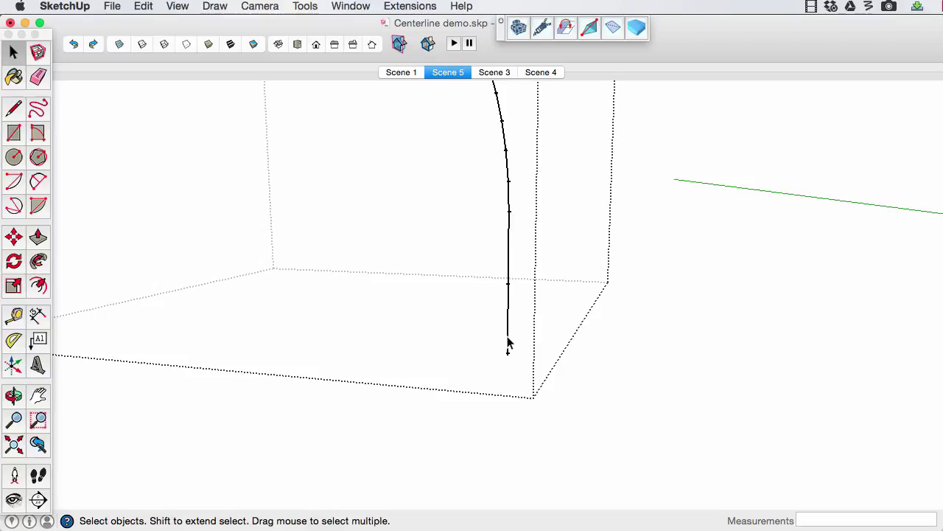
Step: Draw a circle of radius 8 beside the curve's lower end
scroll(507, 343, "up", 2)
key("c")
left_click(362, 342)
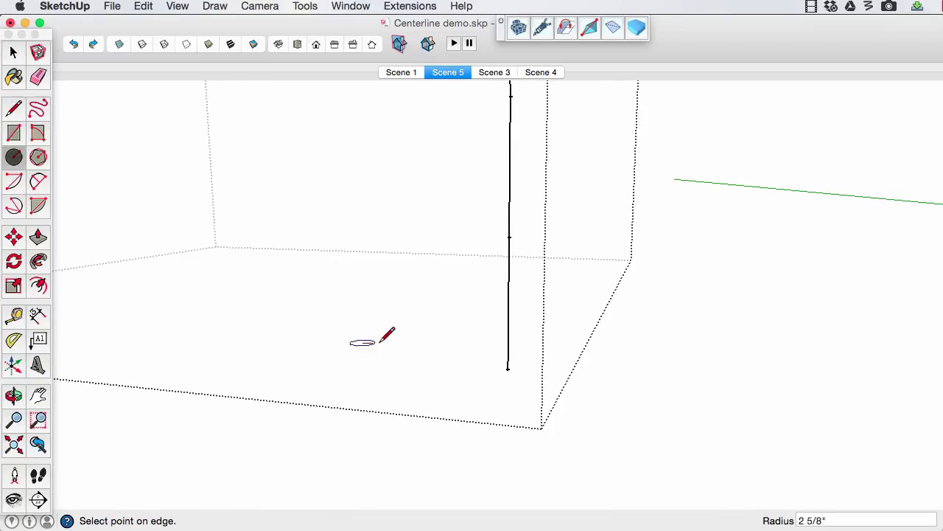
type("8")
key("Return")
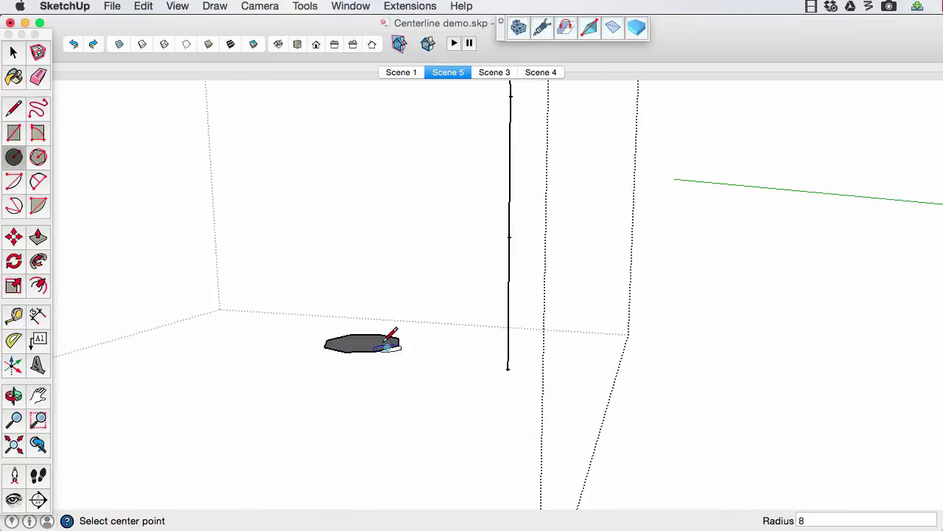
middle_click_drag(387, 340, 398, 388)
Step: Select the circle and apply MeshWrapper Align Profile to place it on the curve's end
key("space")
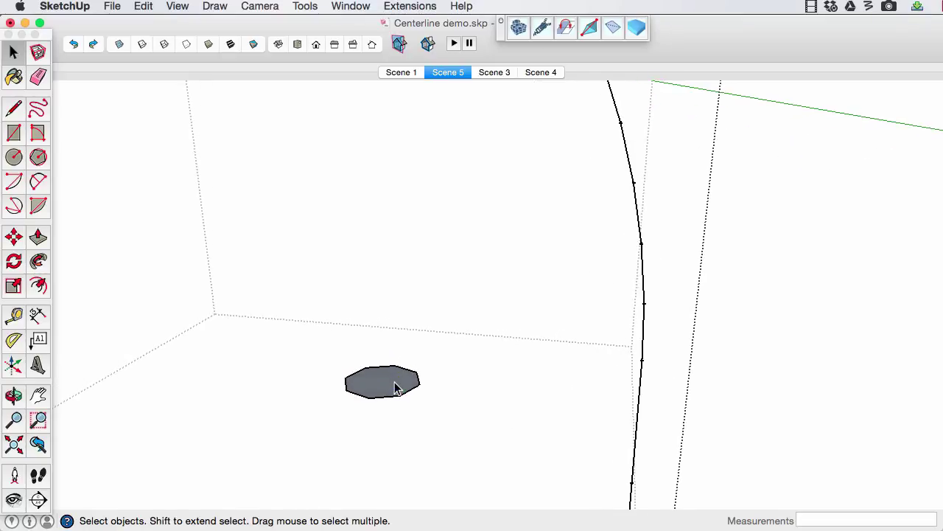
left_click(396, 388)
scroll(396, 389, "down", 2)
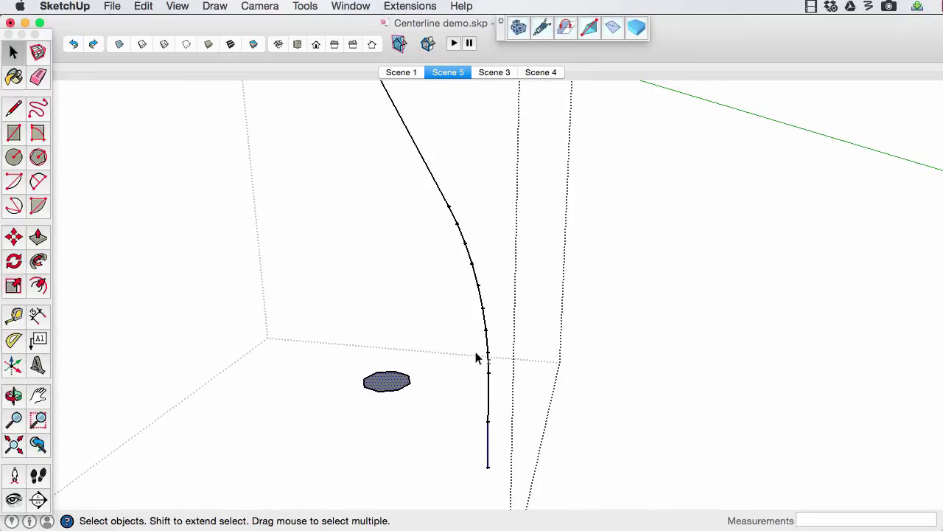
left_click(428, 7)
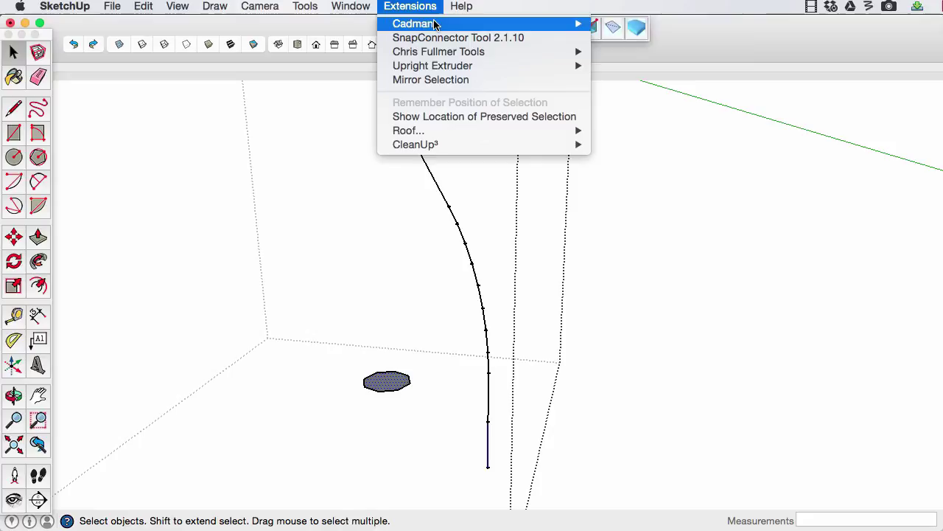
mouse_move(437, 25)
mouse_move(664, 51)
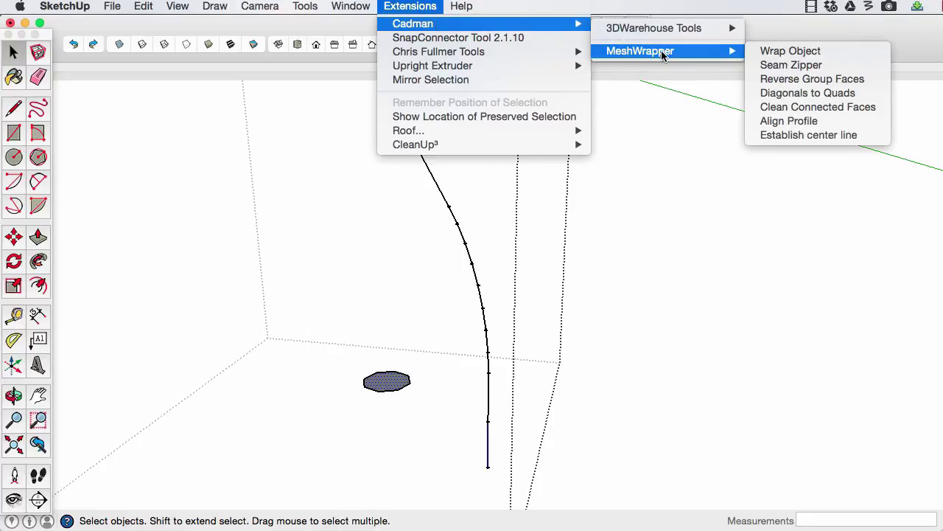
left_click(810, 124)
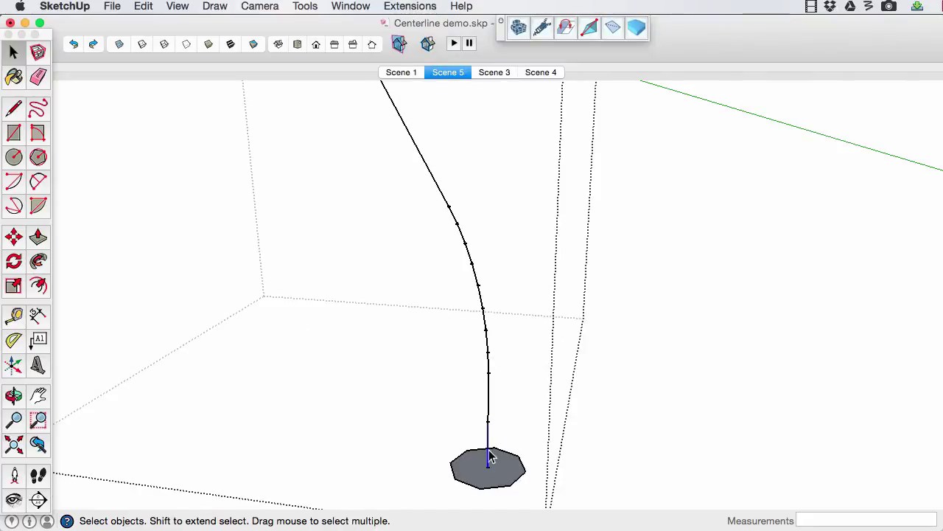
middle_click_drag(488, 450, 513, 421)
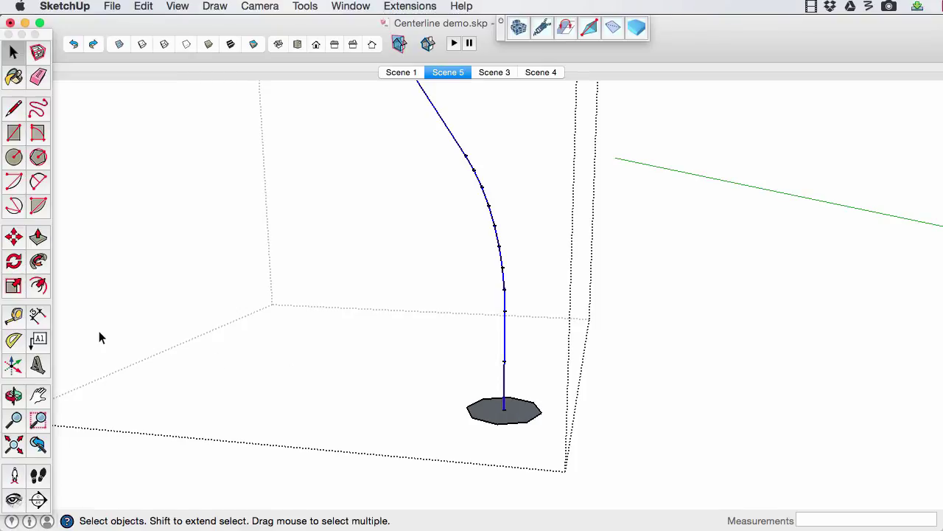
Step: With Follow Me, sweep the octagonal profile along the curved centerline inside its group
left_click(38, 262)
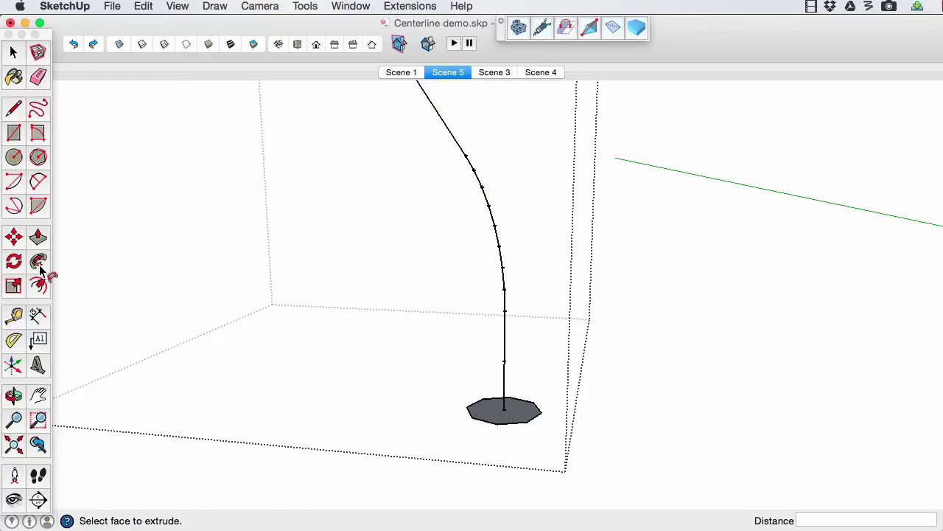
right_click(479, 414)
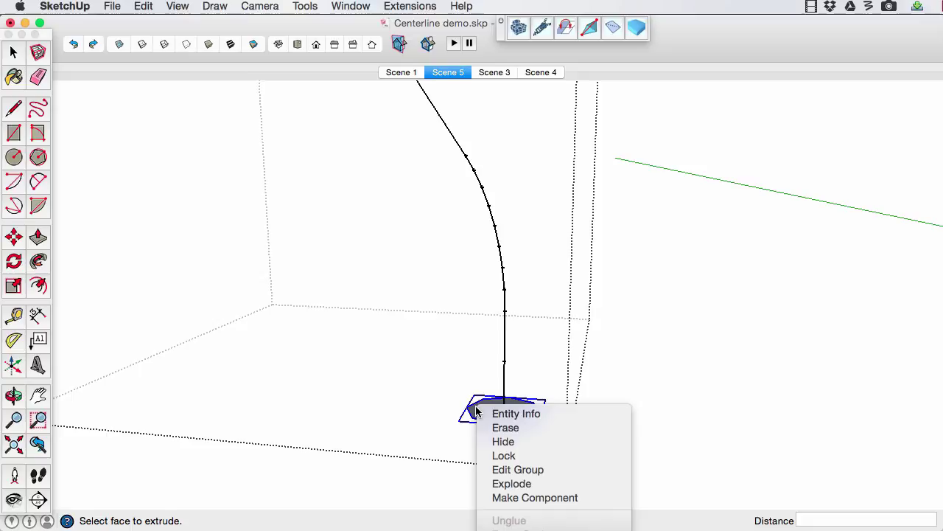
left_click(520, 469)
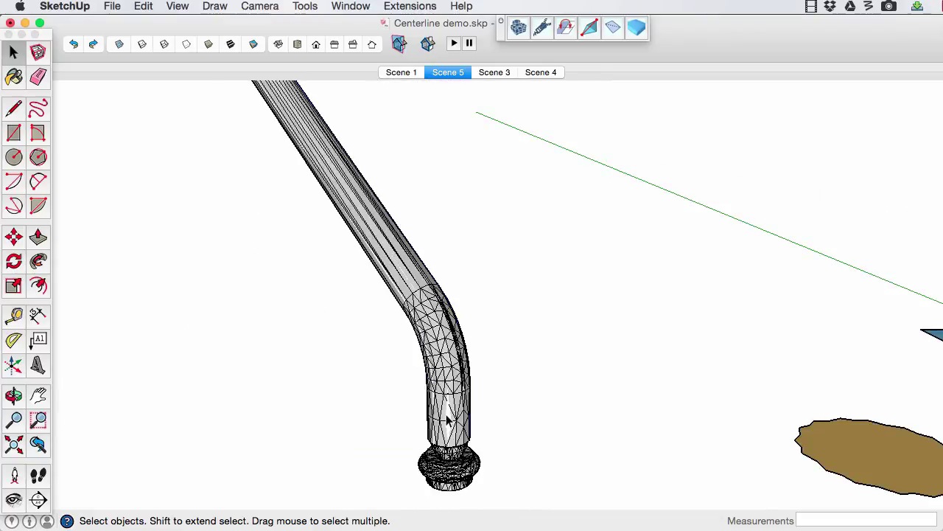
left_click(447, 420)
double_click(448, 420)
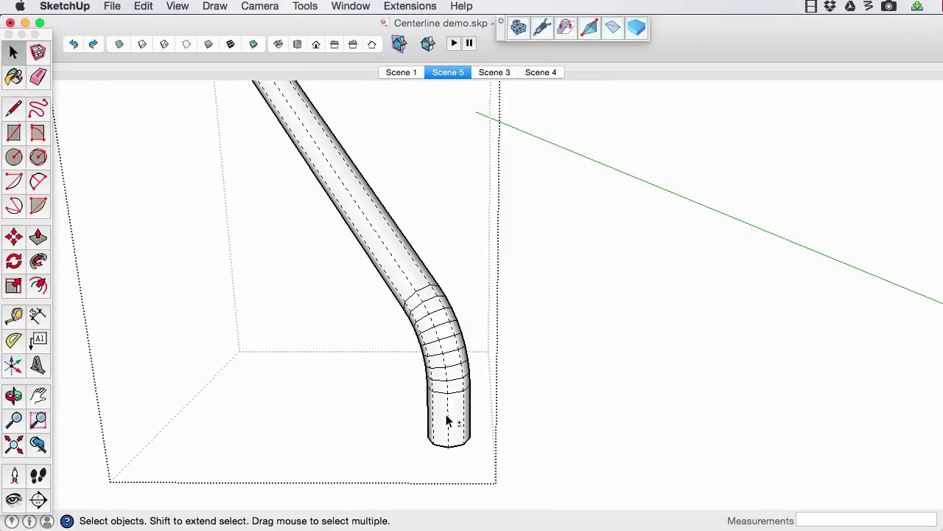
Step: Close the group and draw an arc through the left-wall, back-wall and right markers
left_click(514, 415)
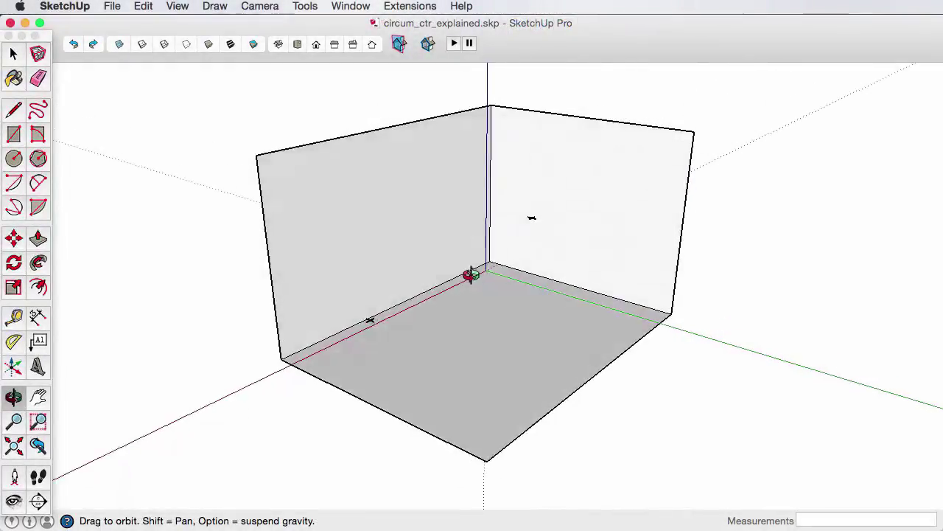
left_click_drag(470, 275, 492, 358)
key("space")
left_click(14, 209)
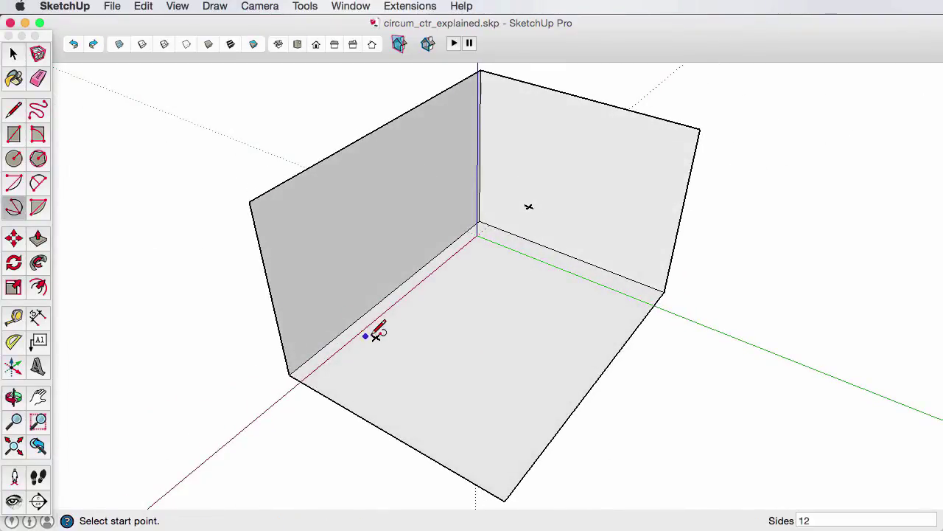
left_click(376, 336)
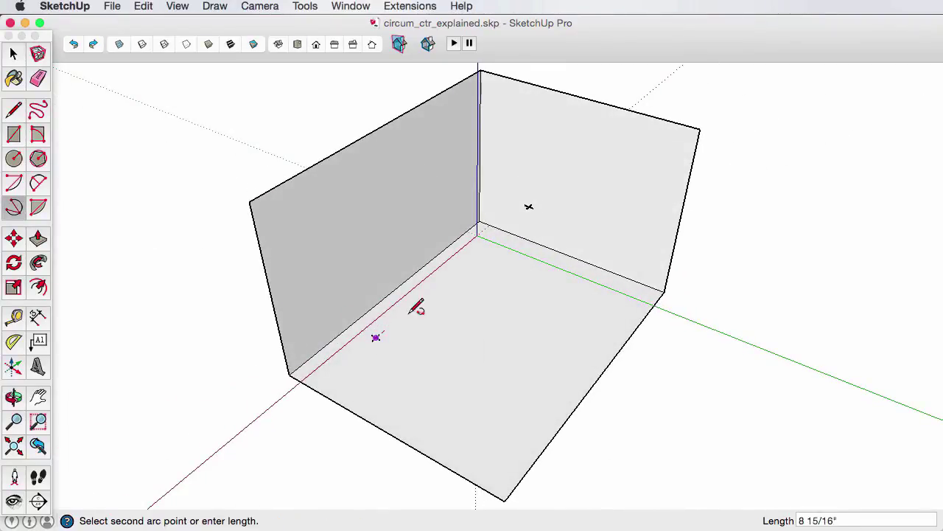
left_click(531, 208)
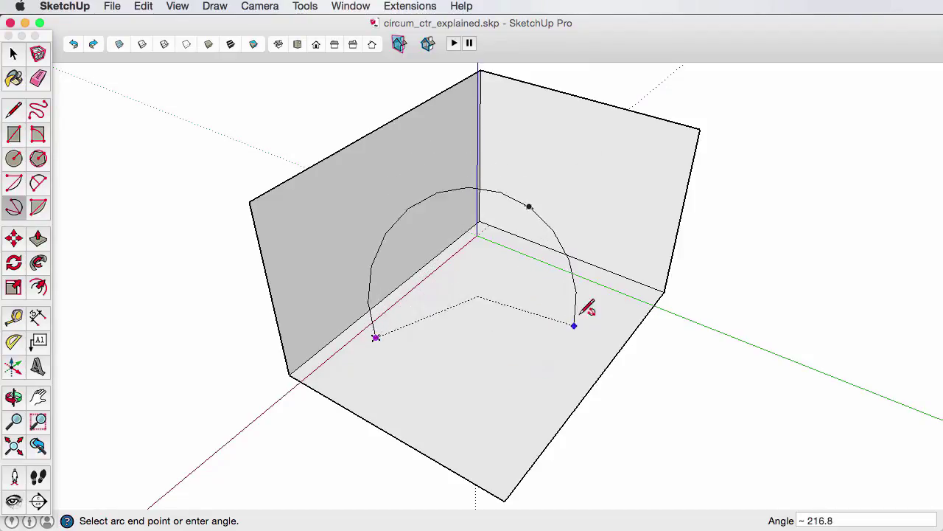
left_click(606, 194)
Step: Establish a center line from the arc's points, then toggle X-ray and orbit to check it
left_click(410, 6)
mouse_move(421, 23)
mouse_move(653, 46)
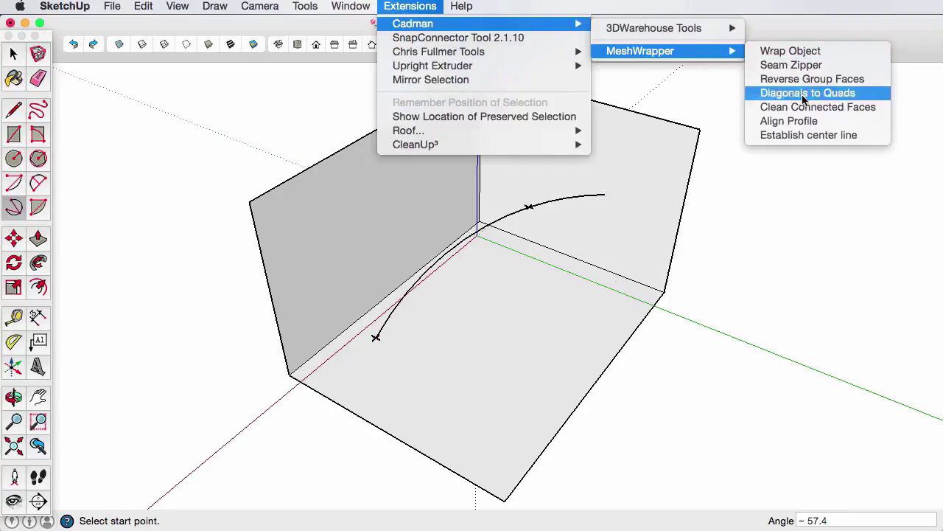
left_click(799, 136)
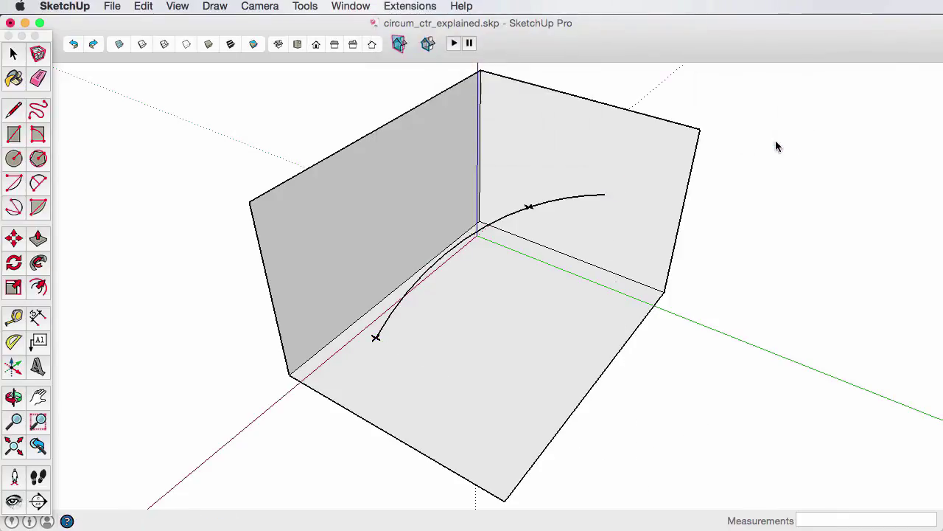
left_click(377, 339)
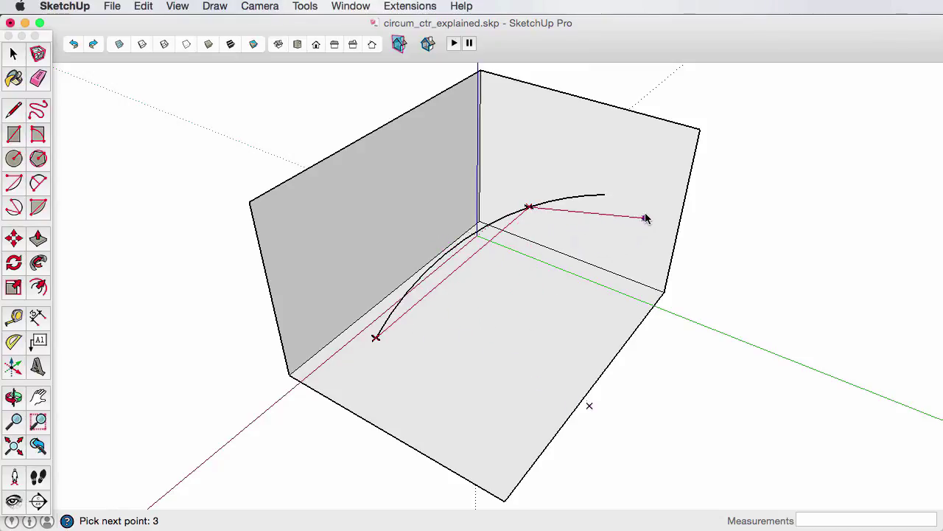
left_click(605, 195)
middle_click_drag(505, 295, 286, 134)
left_click(121, 45)
middle_click_drag(457, 192, 420, 110)
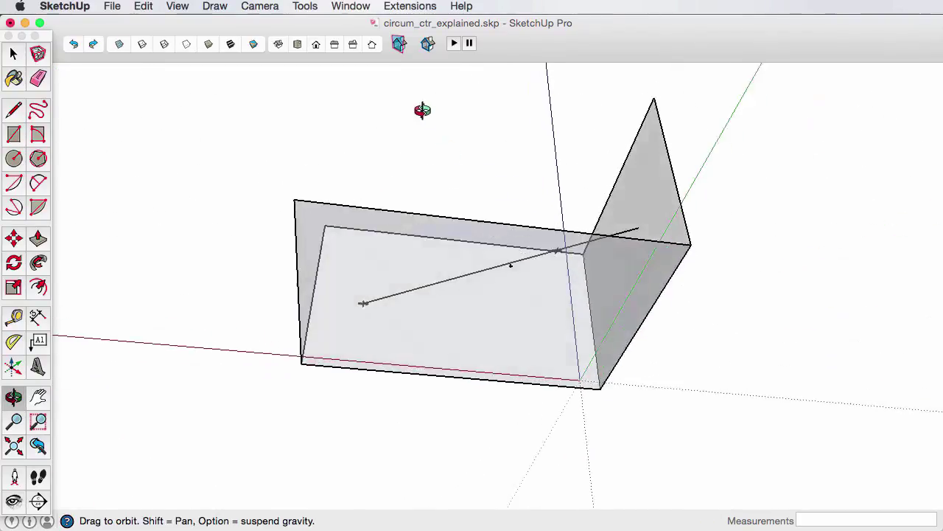
middle_click_drag(579, 187, 712, 484)
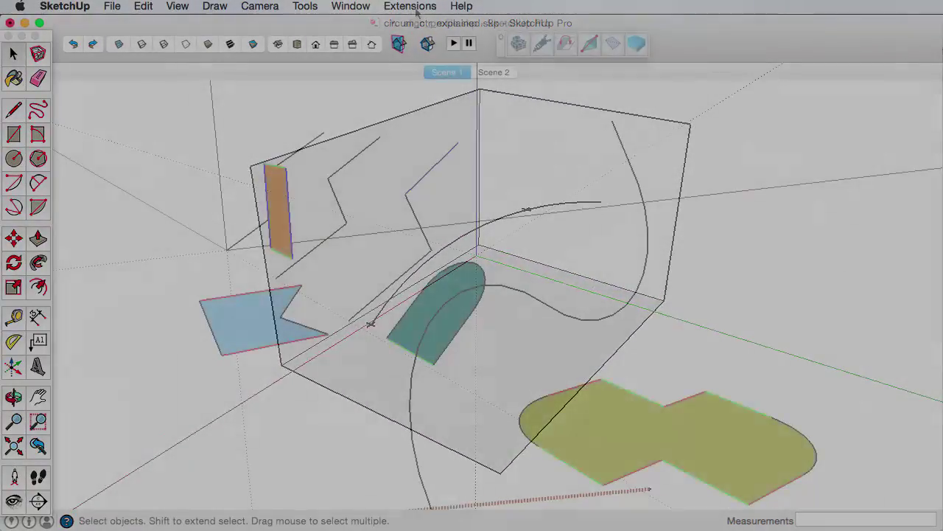
Step: Try Align Profile on the profiles and dismiss the selection warning
left_click(414, 7)
mouse_move(426, 25)
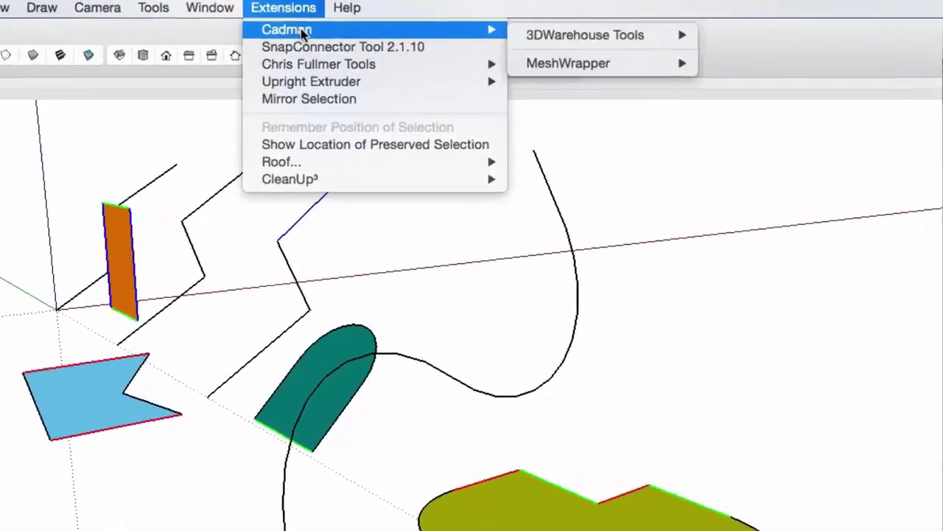
mouse_move(690, 55)
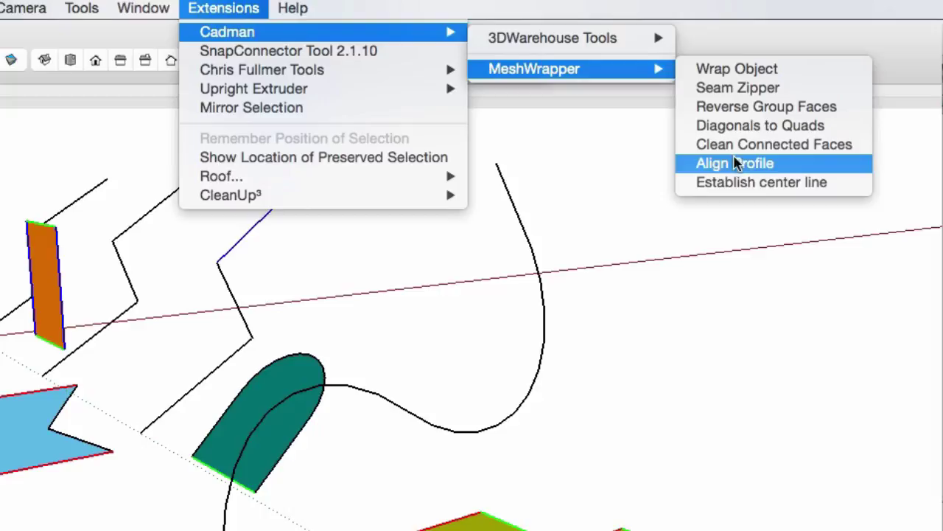
left_click(770, 169)
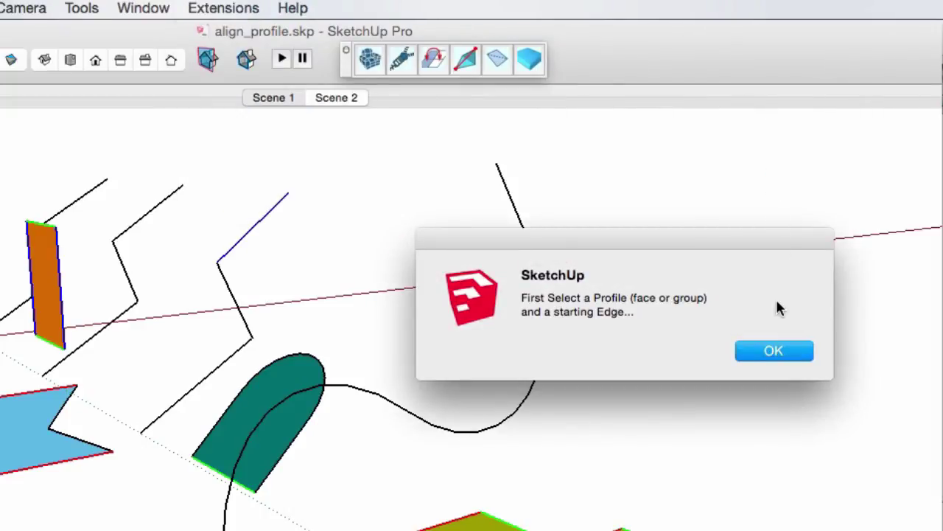
left_click(774, 352)
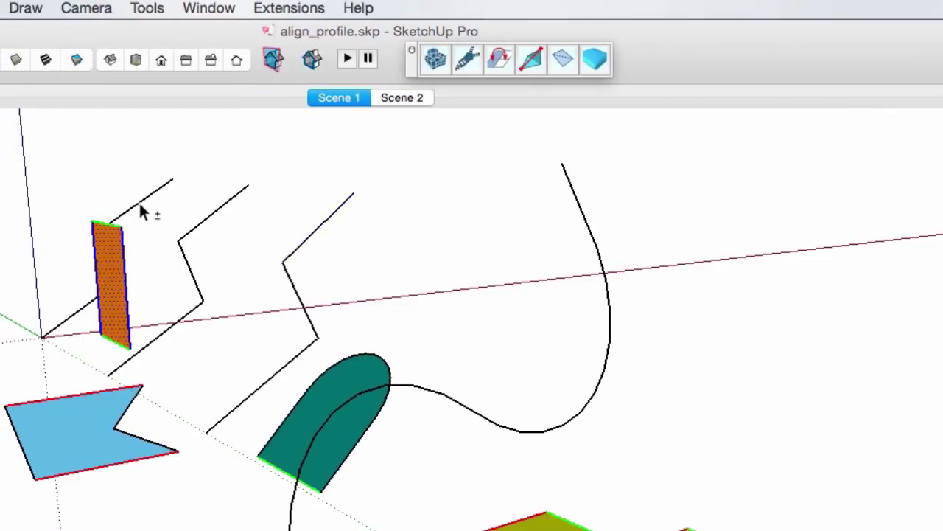
Step: Align the orange profile onto its zigzag path and orbit to view it edge-on
left_click(289, 8)
mouse_move(295, 30)
mouse_move(569, 67)
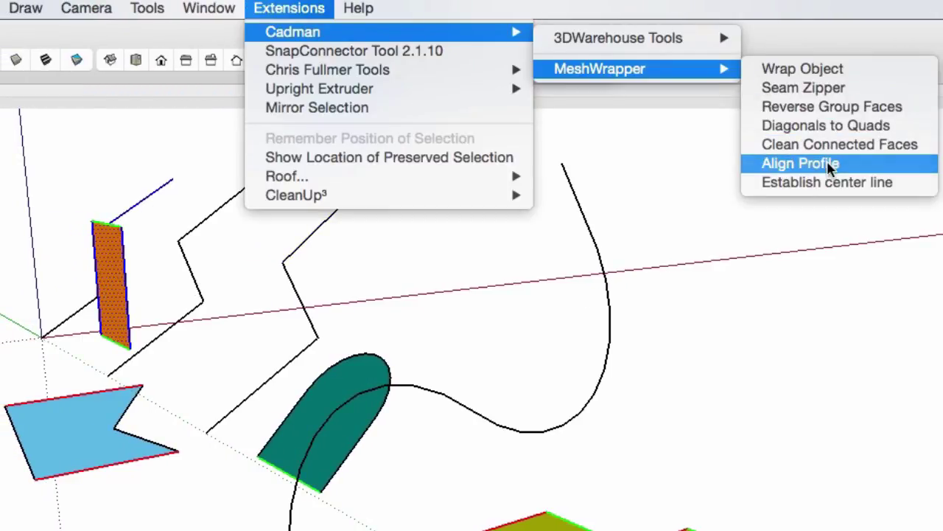
left_click(828, 163)
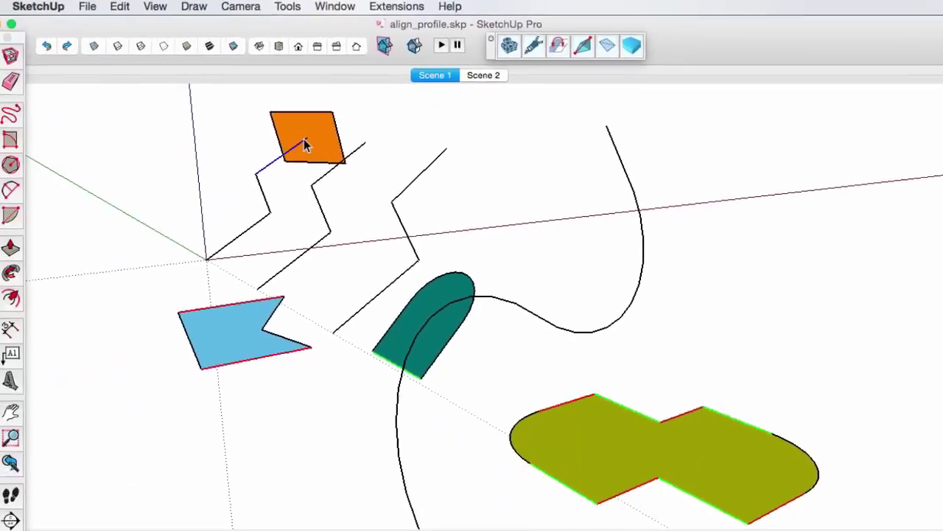
key("o")
middle_click_drag(476, 292, 420, 509)
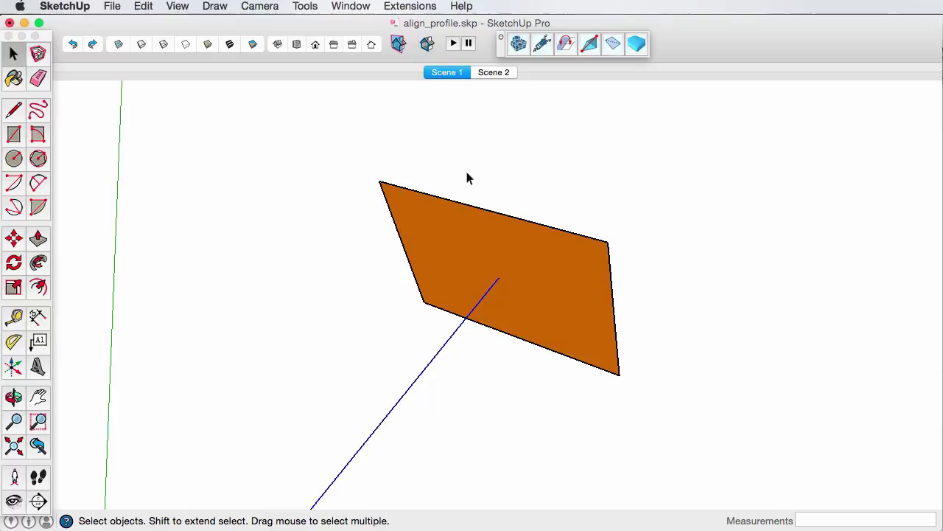
Step: Return to Scene 1 and align the blue and teal profiles onto their zigzag paths
left_click(447, 73)
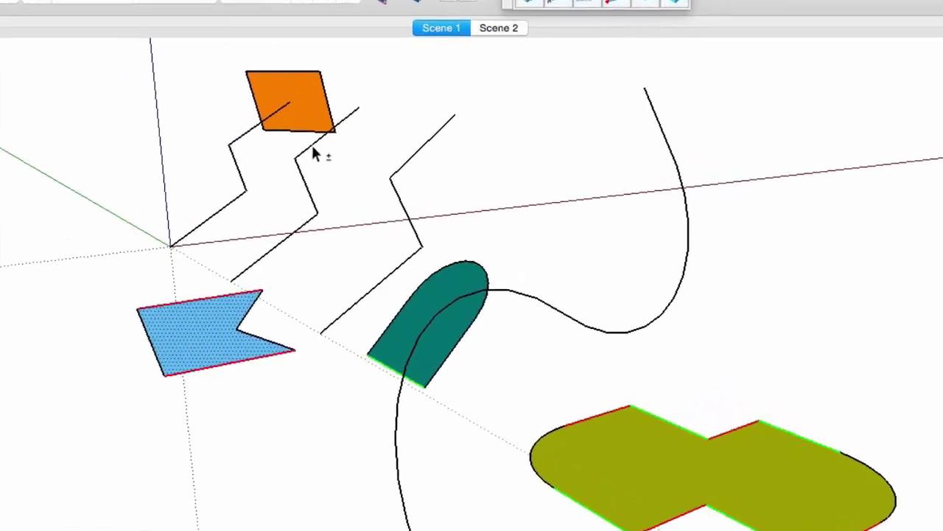
key("shift+a")
left_click(457, 290)
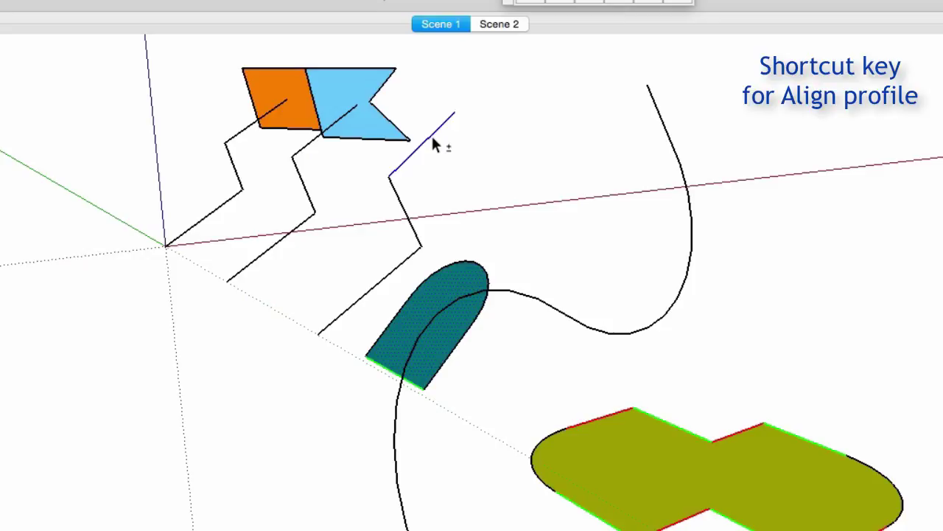
key("shift+a")
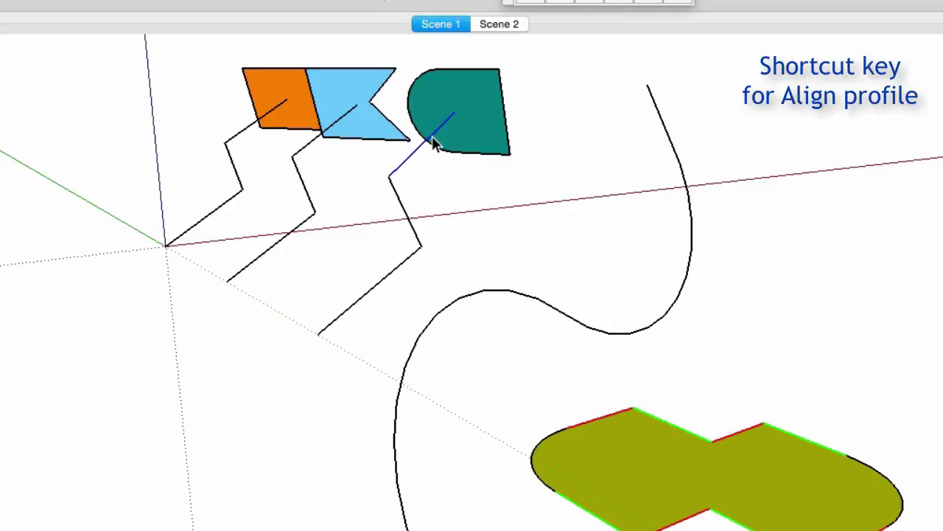
Step: Open and close the teal group, then rotate the teal profile upright with Move
right_click(487, 142)
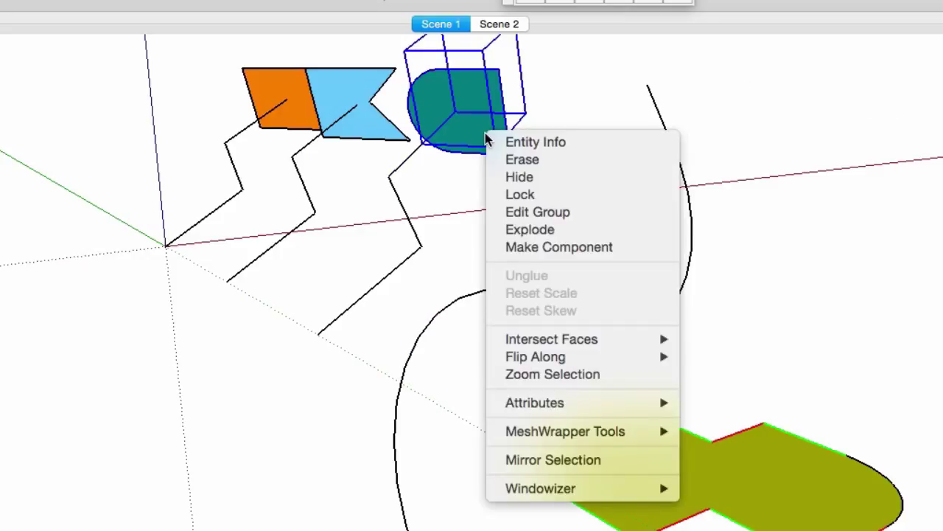
left_click(557, 212)
right_click(568, 103)
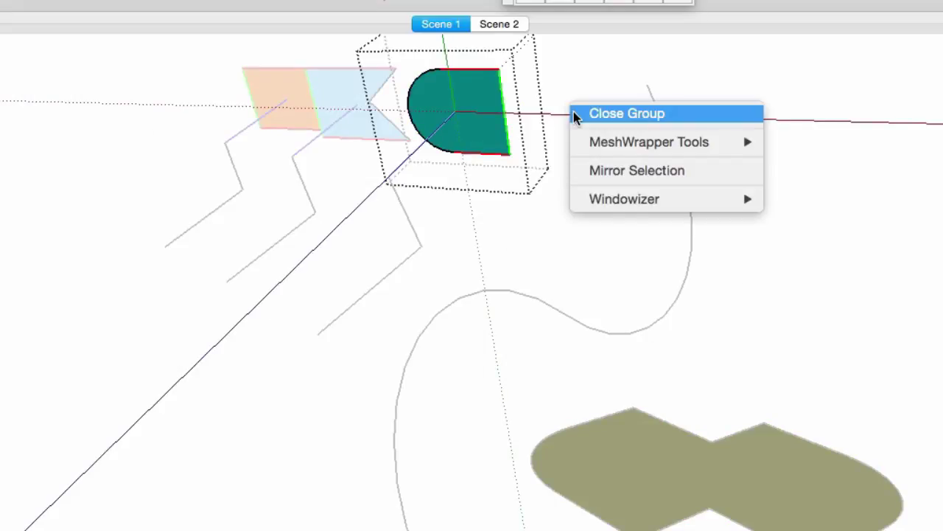
left_click(572, 111)
key("m")
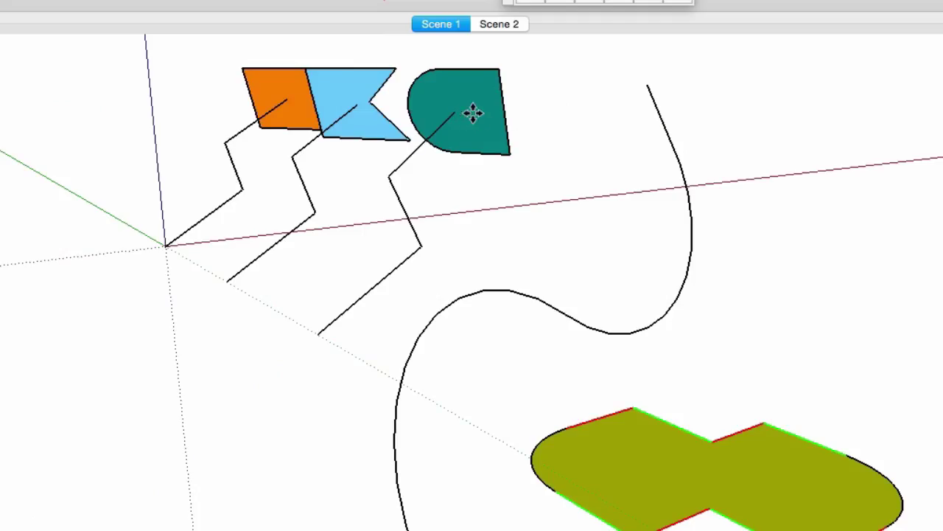
left_click(498, 112)
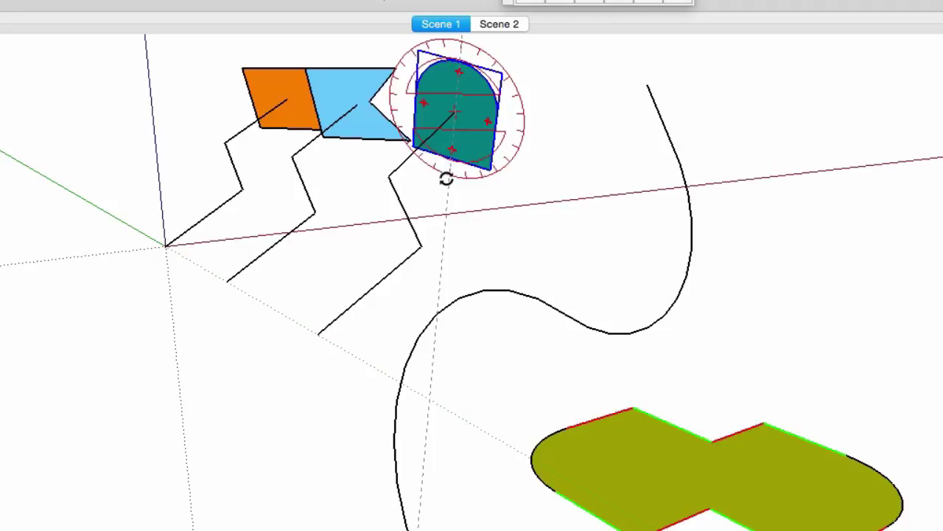
left_click(467, 179)
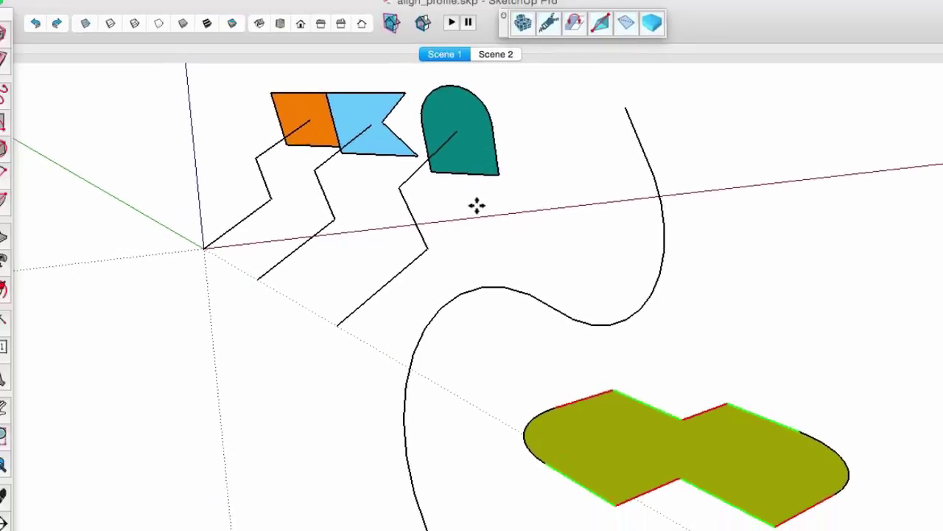
Step: Align the olive profile group to the curved path's upper end
key("space")
left_click(608, 443)
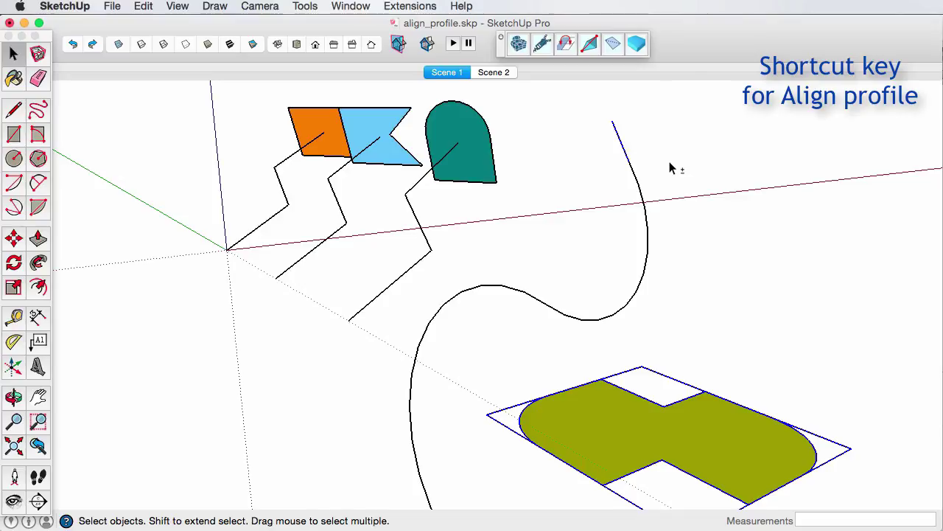
key("shift+a")
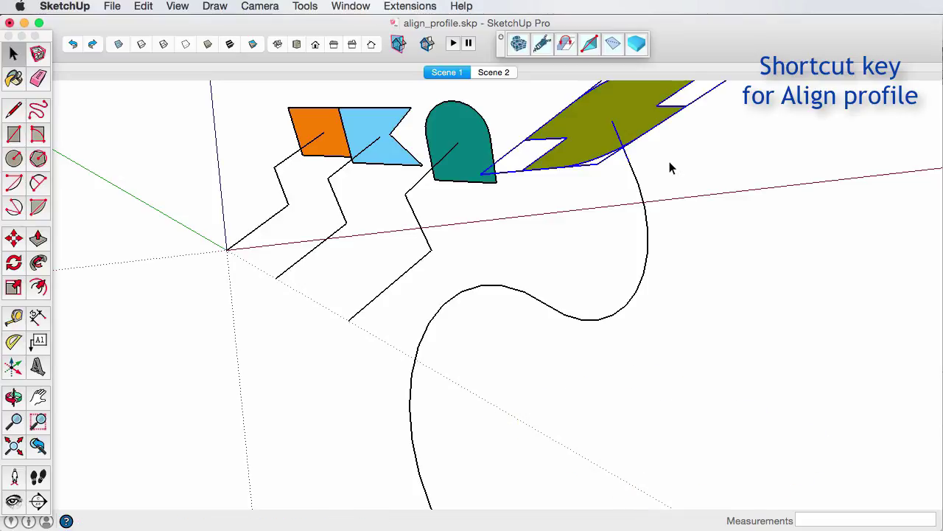
Step: Sweep the olive face along the long curved path with Follow Me and orbit the yellow solid
left_click(627, 161)
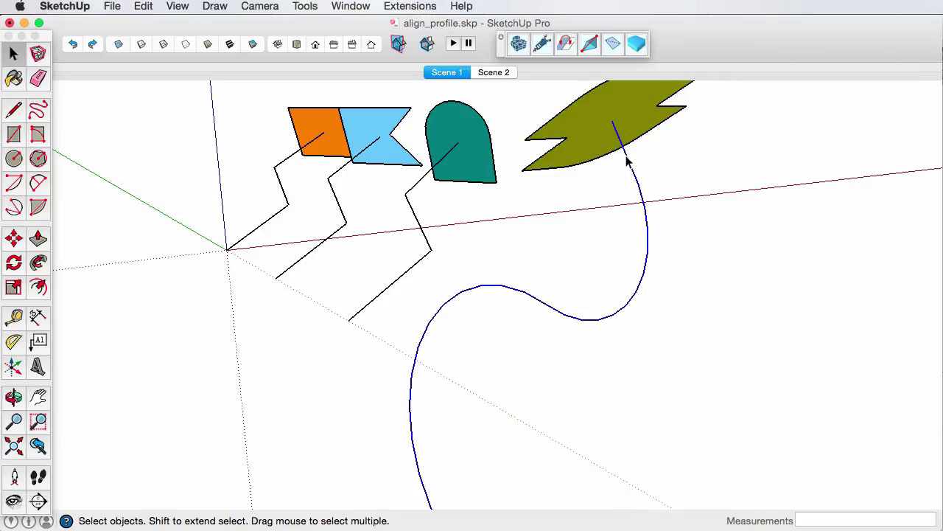
left_click(38, 266)
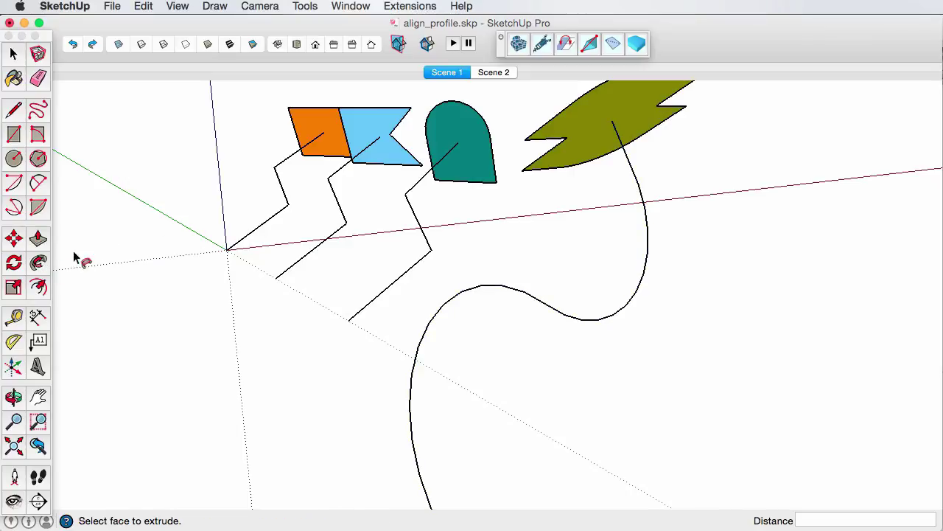
right_click(586, 110)
left_click(638, 172)
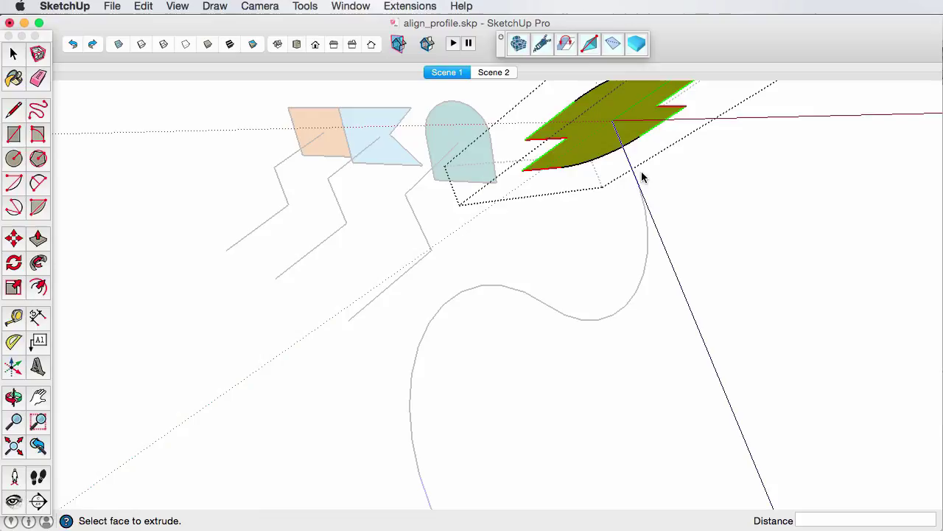
left_click(609, 124)
key("space")
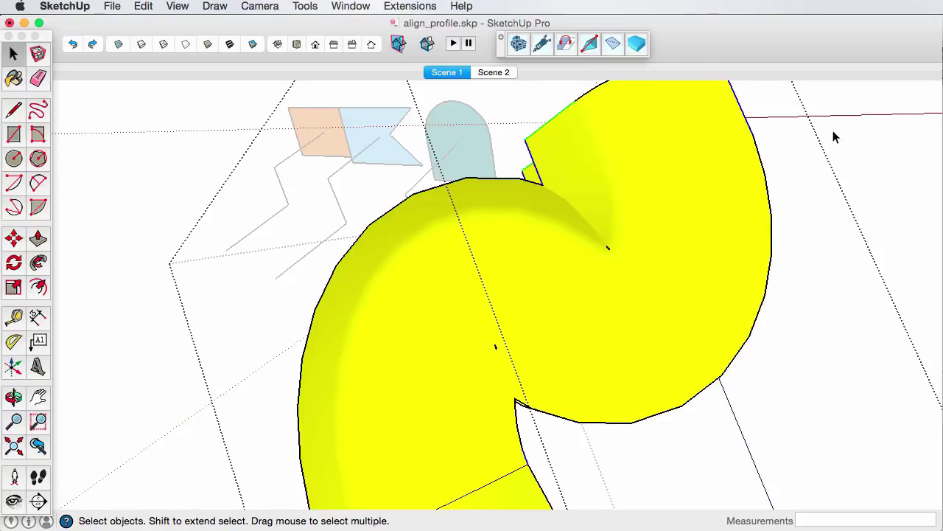
left_click(834, 132)
scroll(614, 236, "down", 6)
middle_click_drag(595, 248, 363, 183)
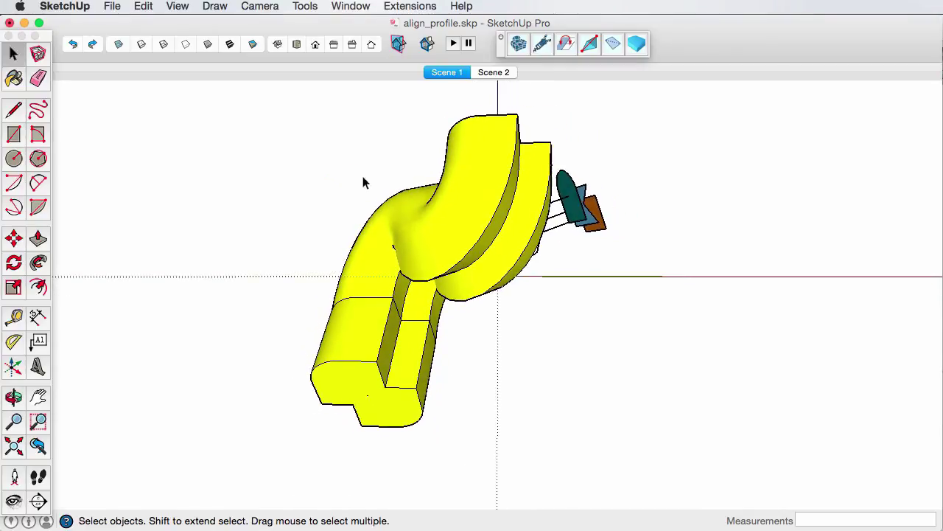
Step: In Scene 2, align the moulding profile to the freehand curve and box's top edge, then edit its group
left_click(501, 73)
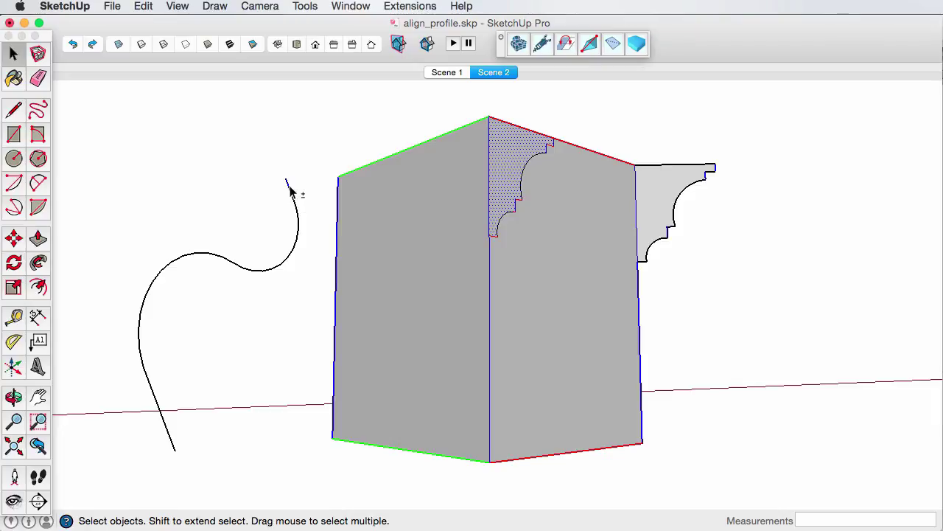
key("a")
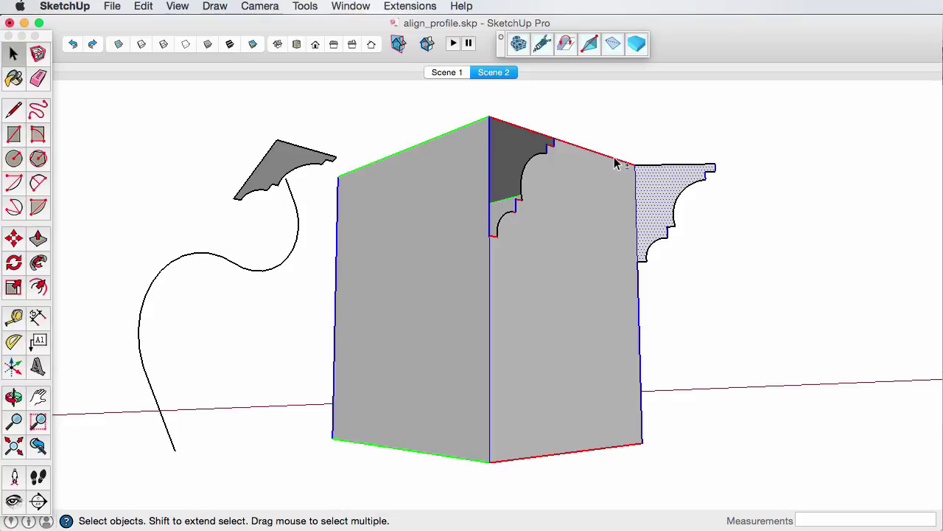
key("a")
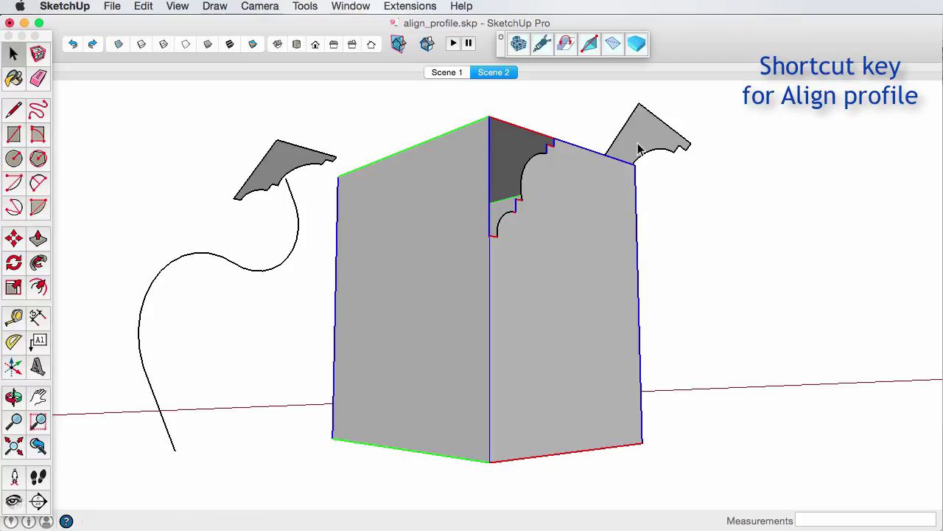
left_click(652, 140)
right_click(654, 133)
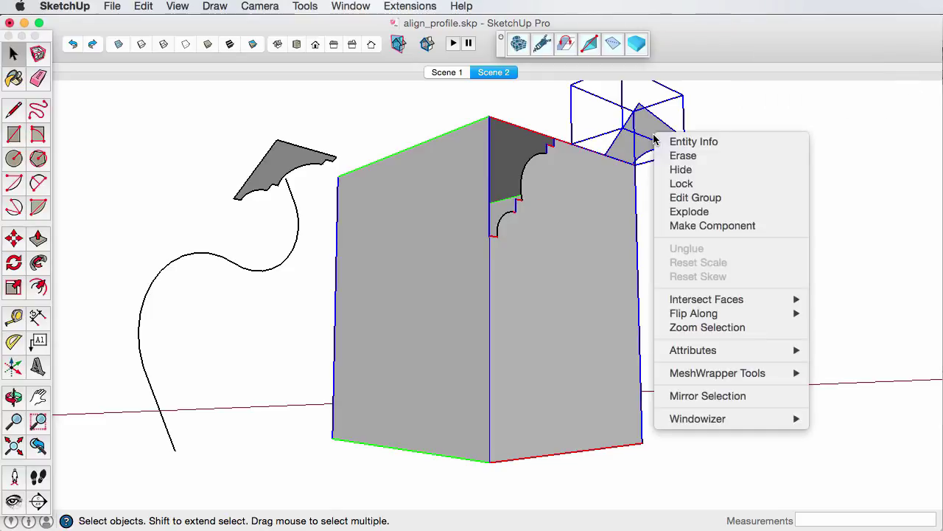
left_click(693, 198)
right_click(738, 144)
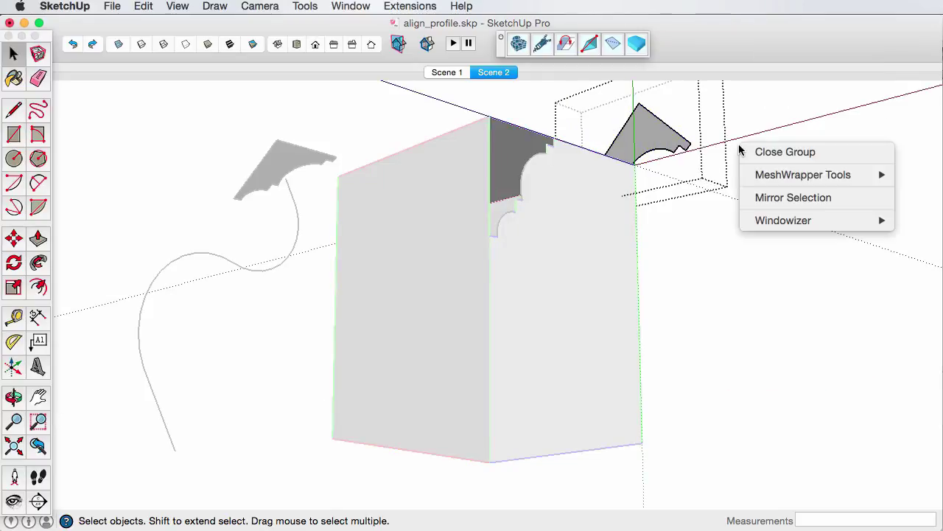